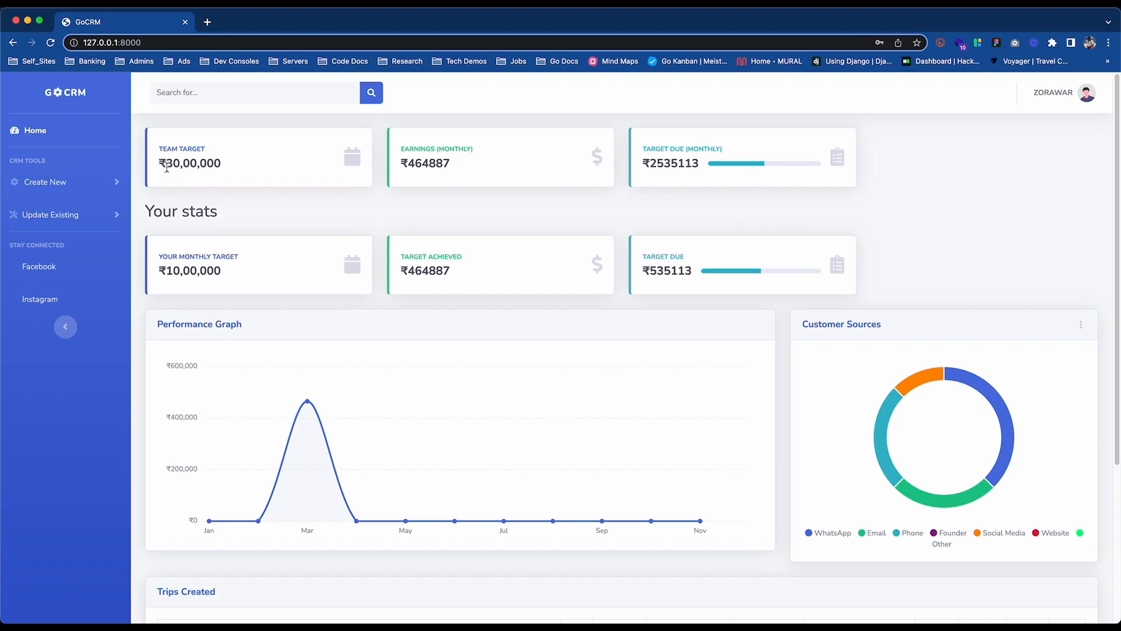
Step: Examine the team and personal target figures, the performance graph and the customer sources chart on the dashboard
drag(166, 165, 220, 170)
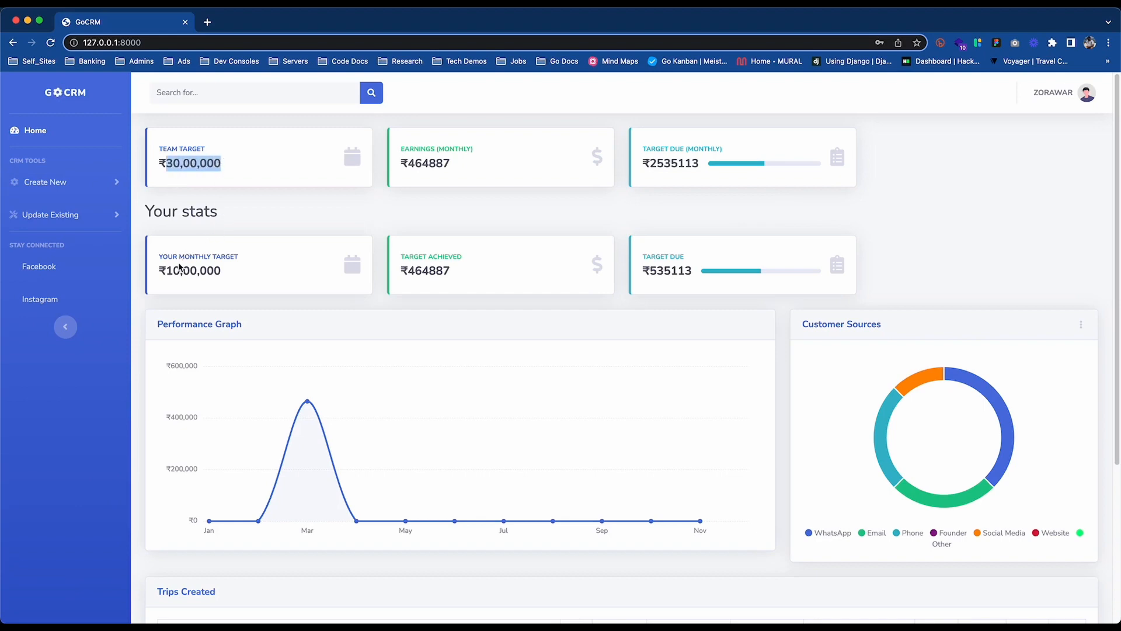
drag(167, 270, 243, 277)
click(243, 277)
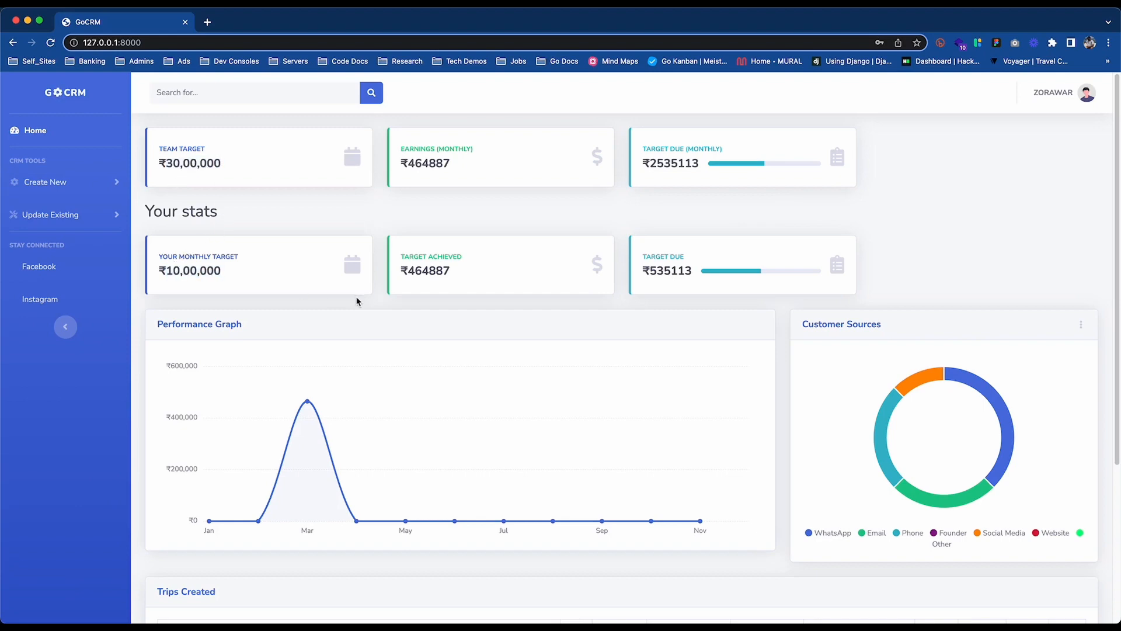
mouse_move(310, 401)
drag(408, 272, 453, 277)
click(458, 283)
mouse_move(880, 431)
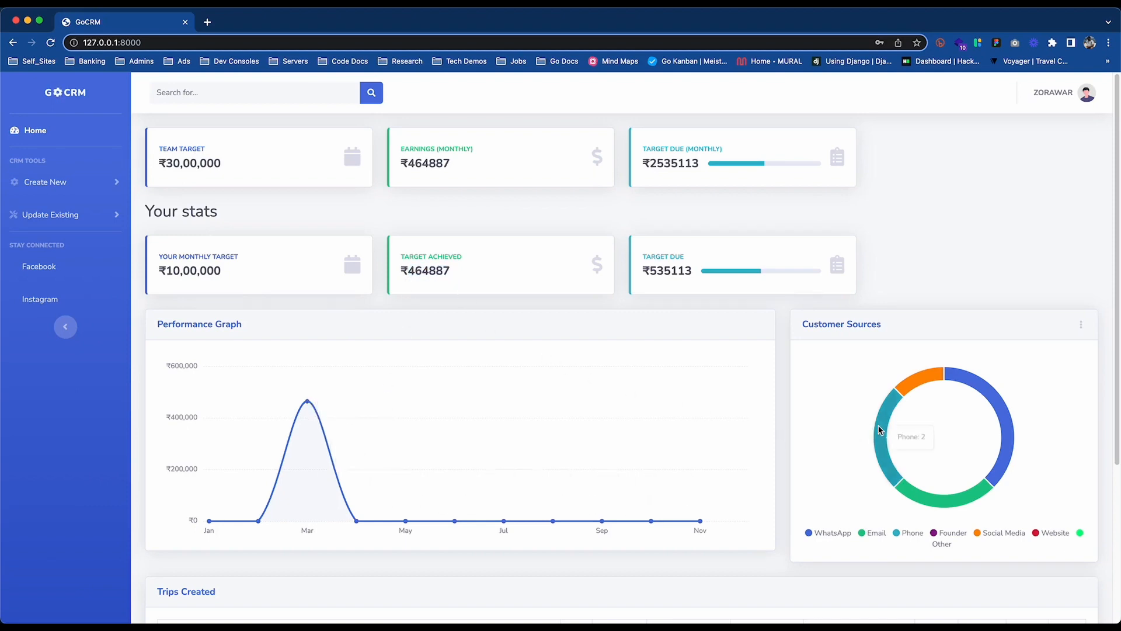
mouse_move(915, 390)
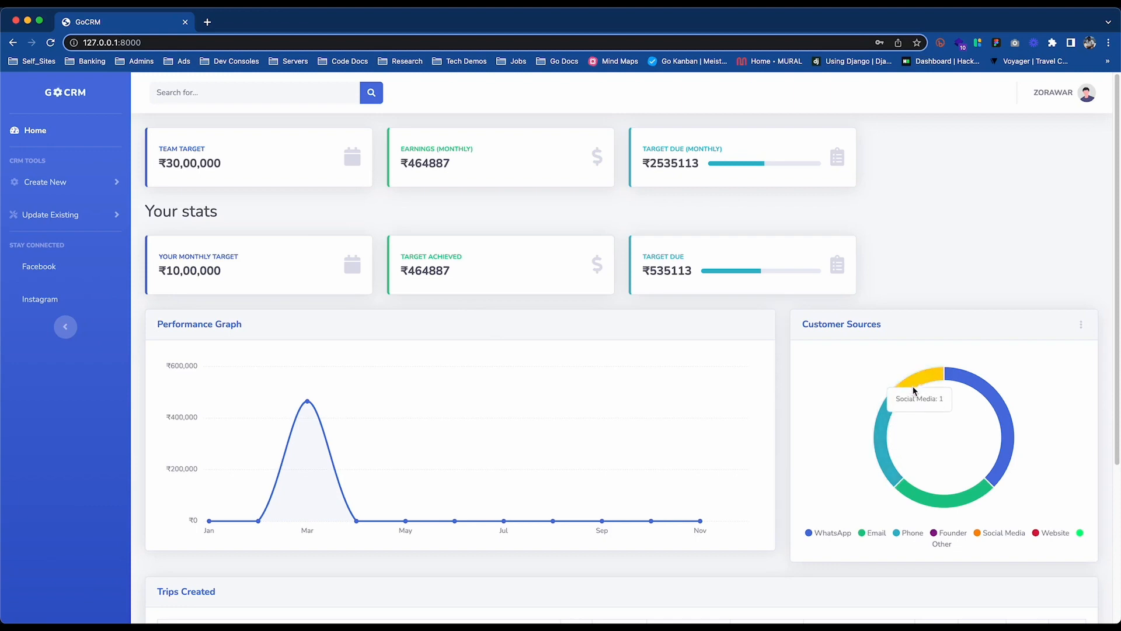
mouse_move(979, 495)
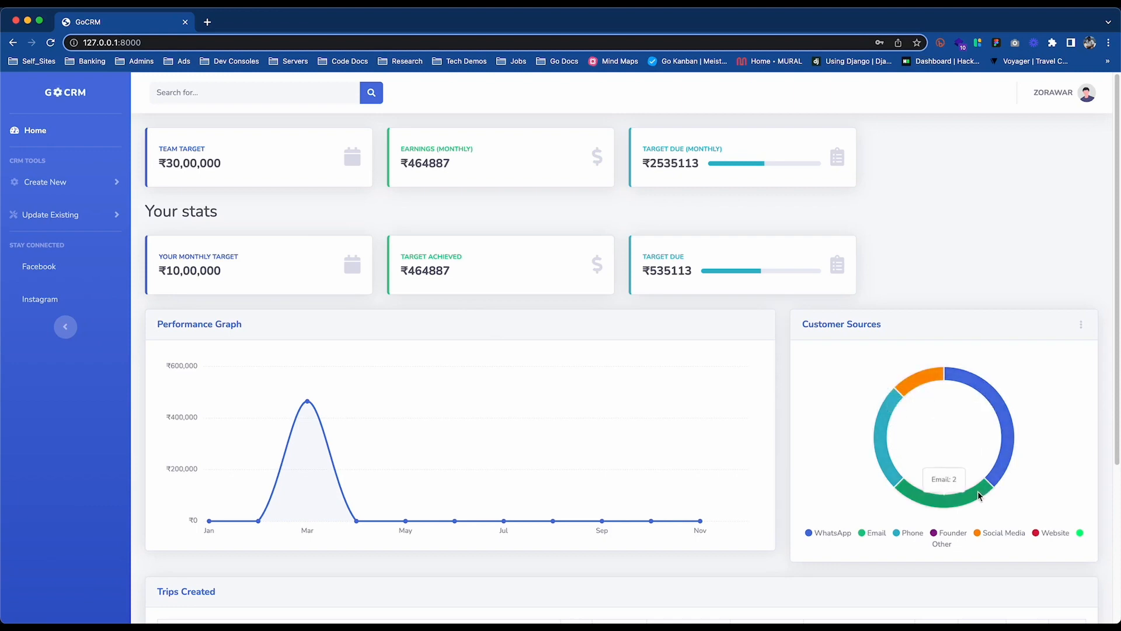
Step: Examine the Trips Created table below the dashboard charts
scroll(770, 512, down, 2)
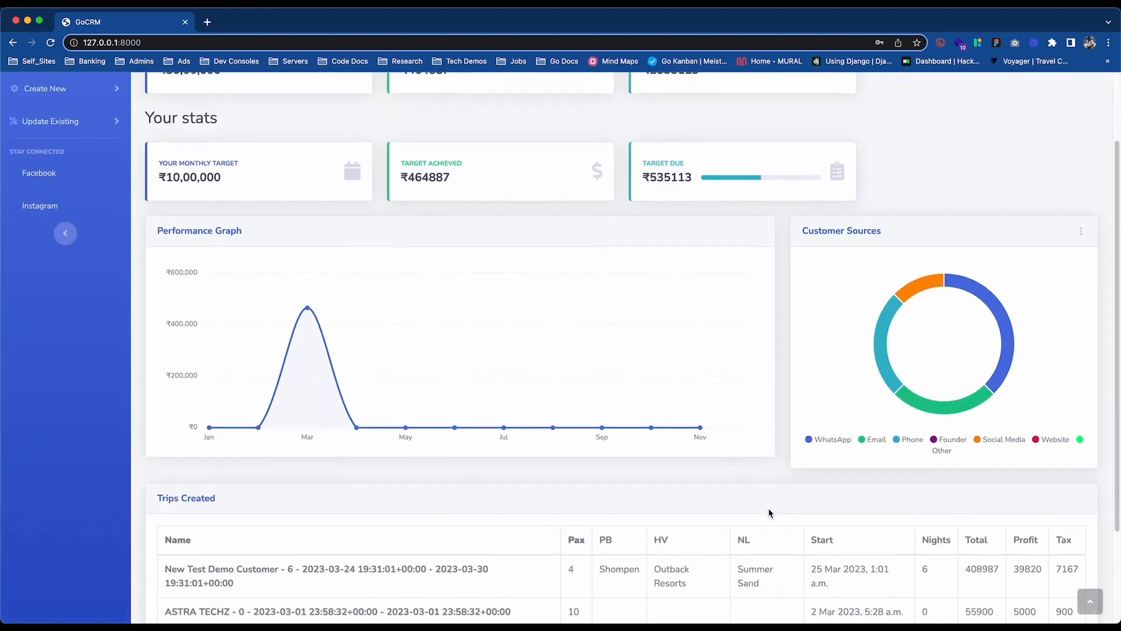
scroll(770, 512, down, 2)
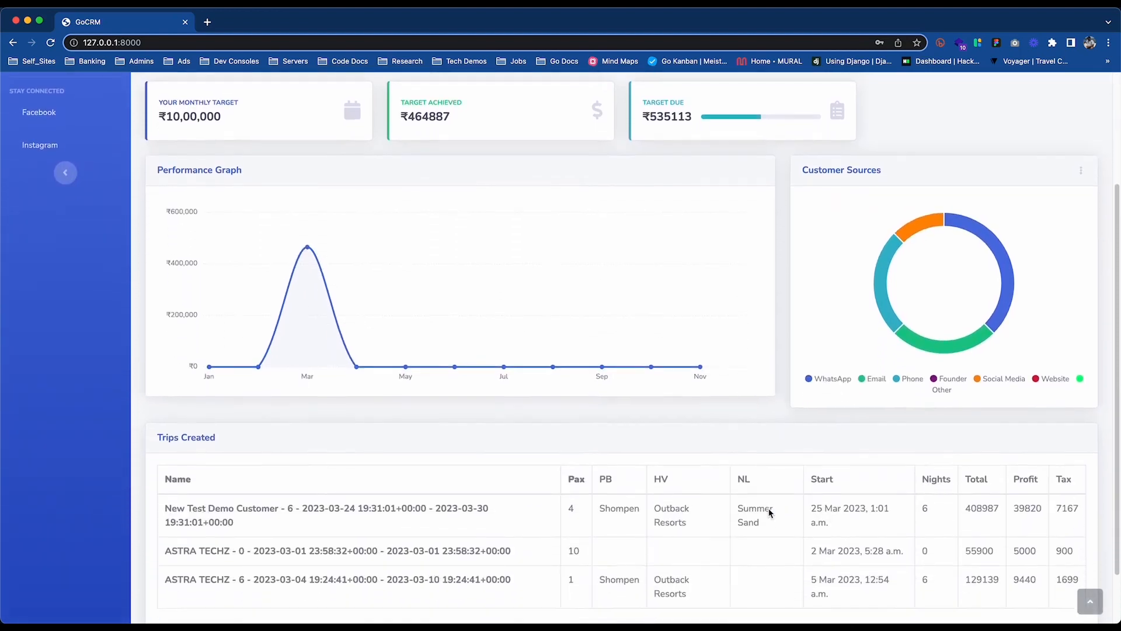
scroll(770, 513, down, 1)
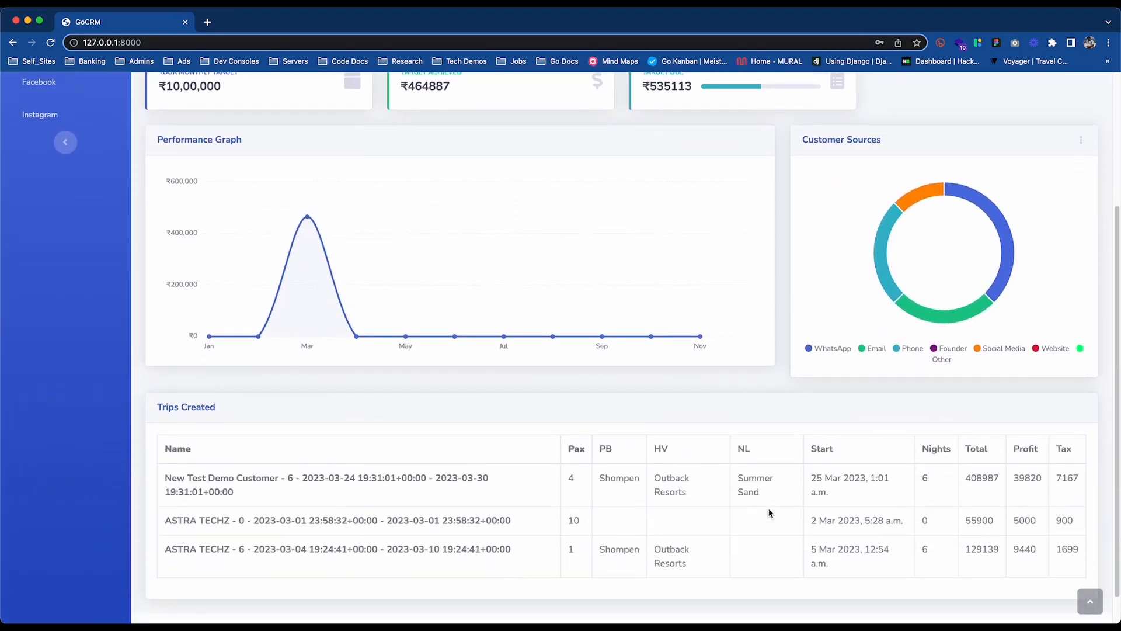
drag(148, 411, 225, 409)
click(225, 410)
scroll(226, 409, up, 6)
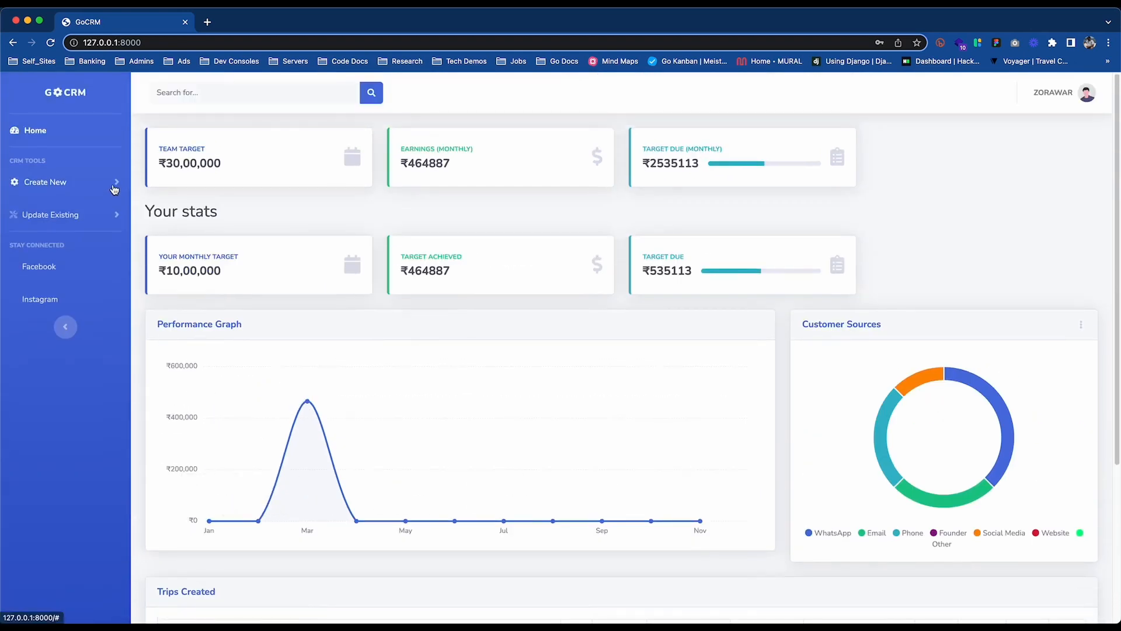
Step: Look through the record types offered for creating new entries and for updating existing ones
click(116, 184)
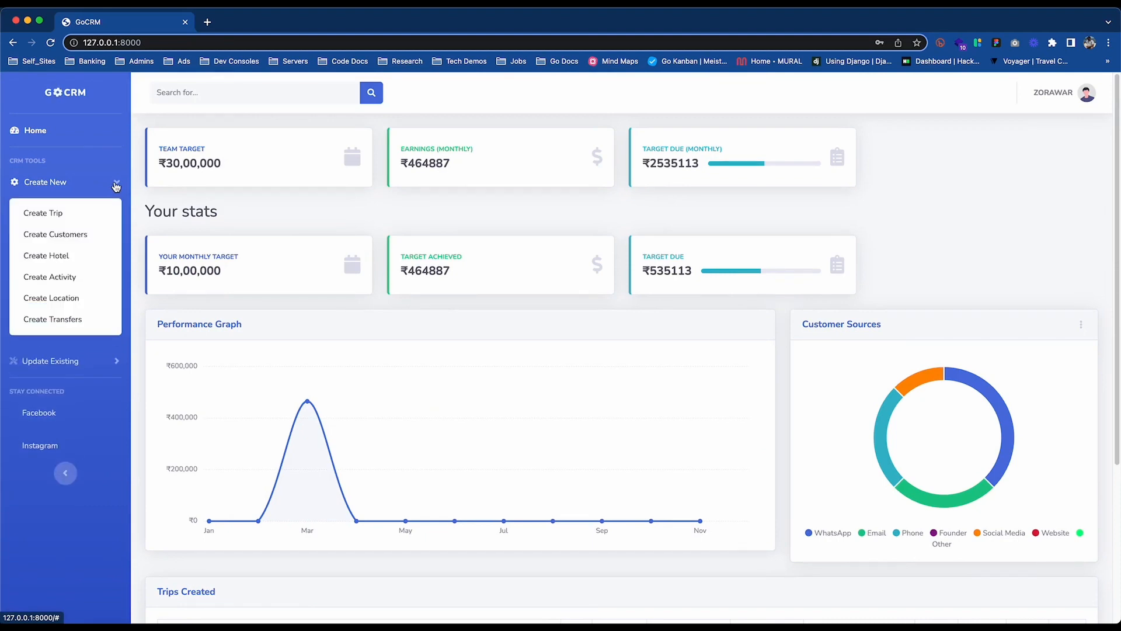
click(117, 185)
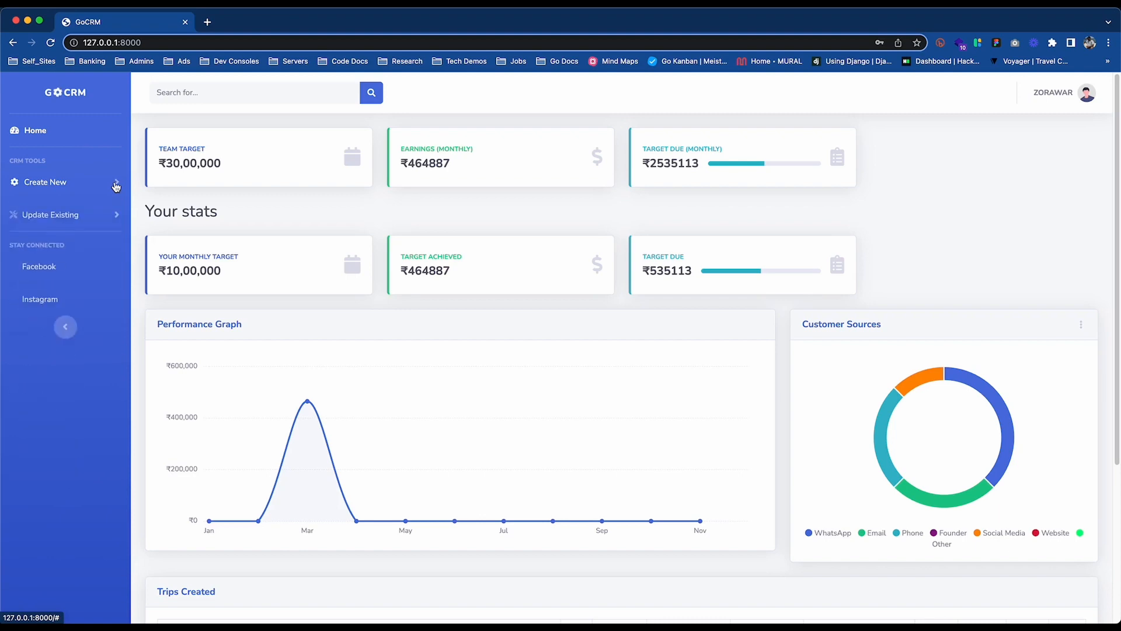
click(116, 219)
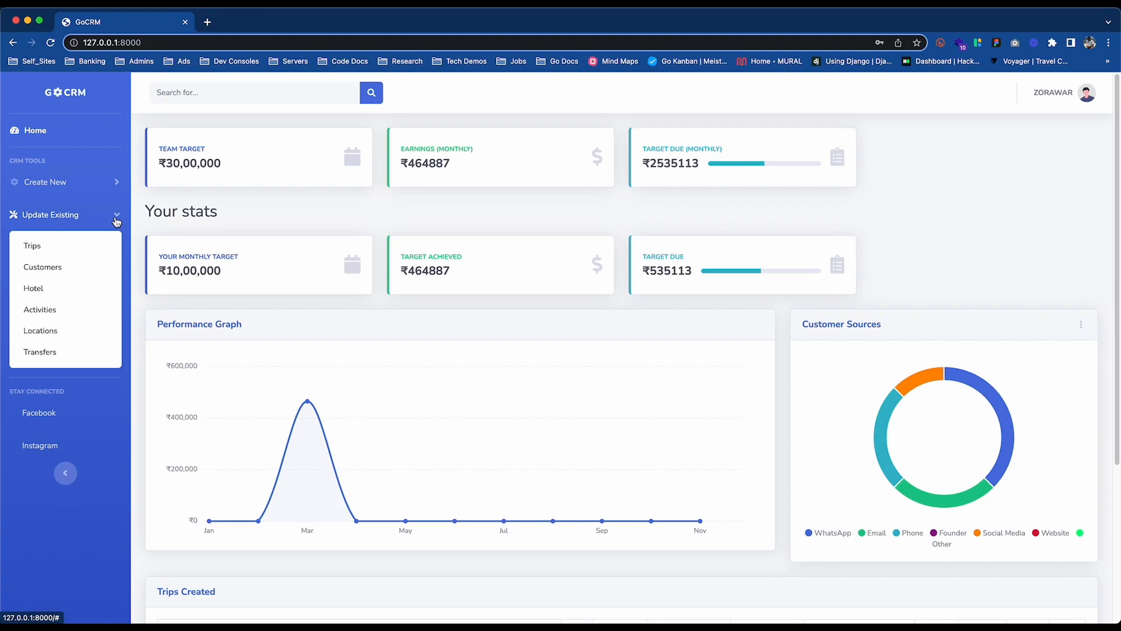
click(116, 220)
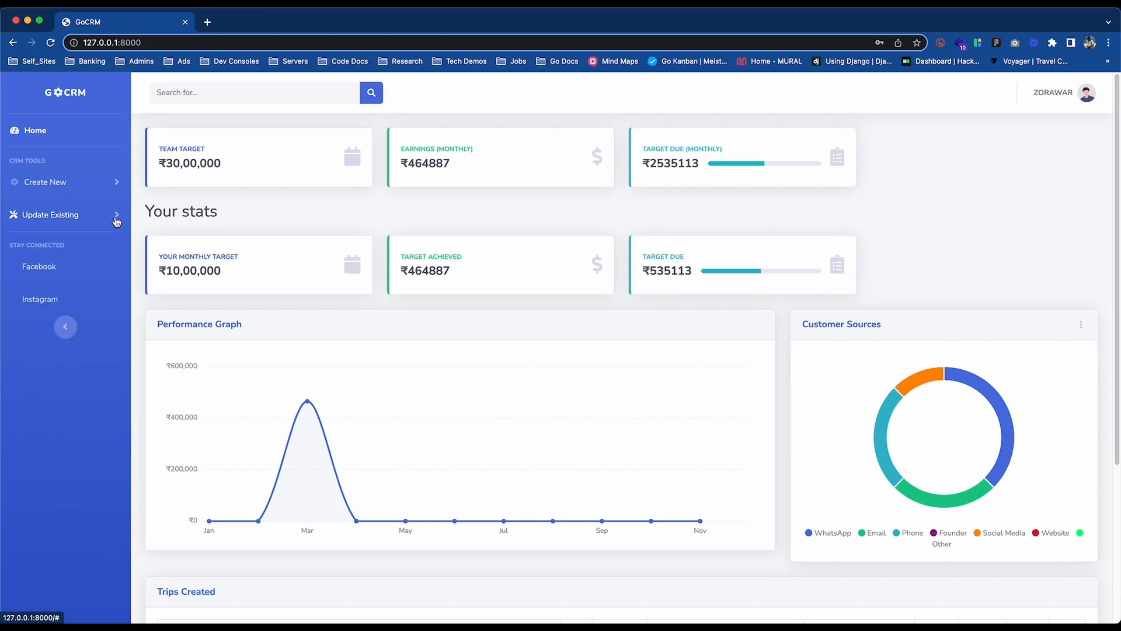
Step: Collapse the navigation sidebar and start a new customer record named New Test Customer 123
click(66, 327)
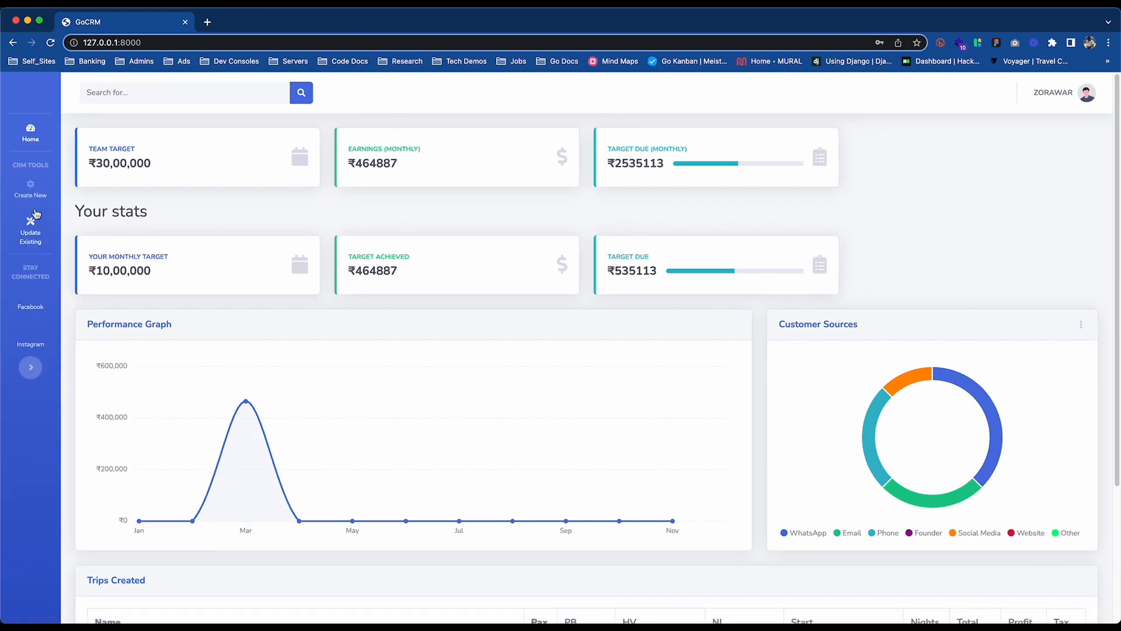
click(32, 190)
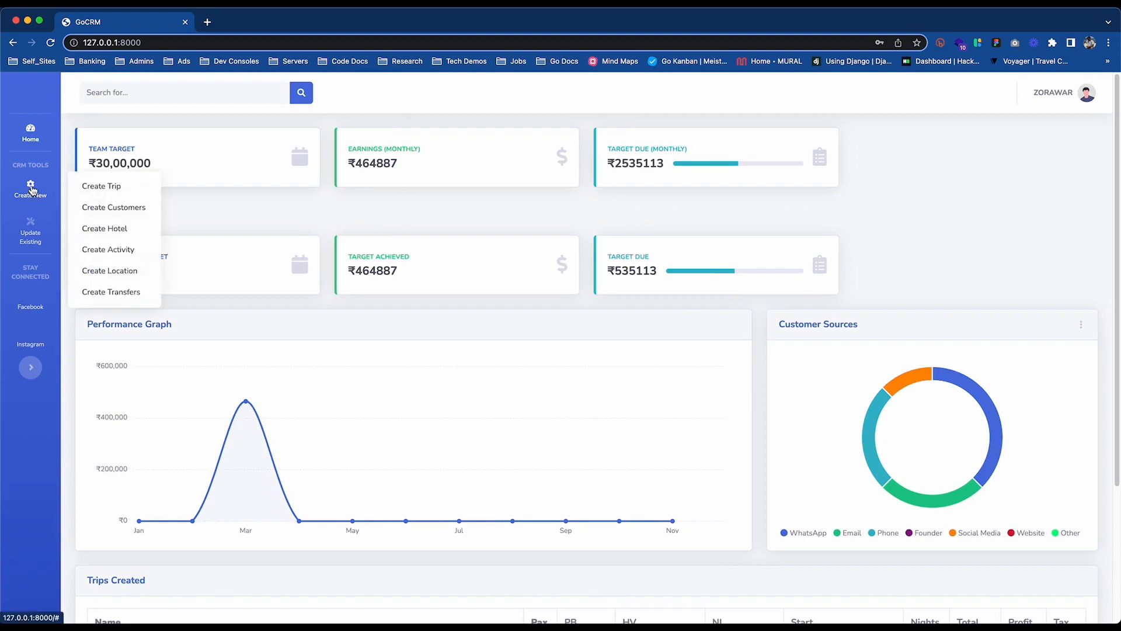
click(105, 215)
click(214, 176)
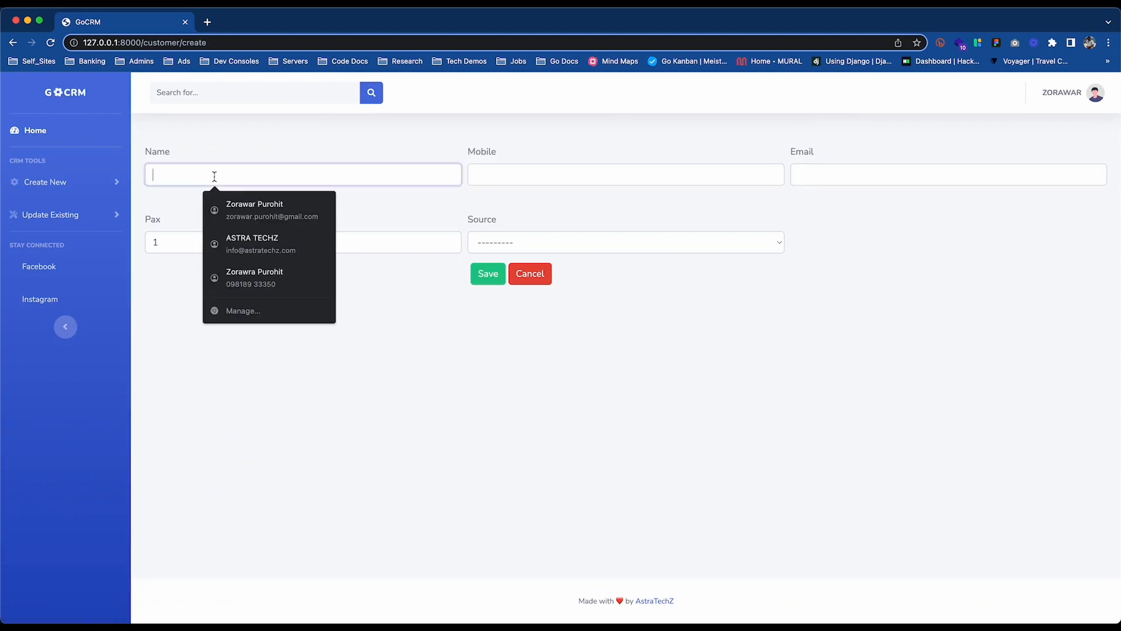
text(New )
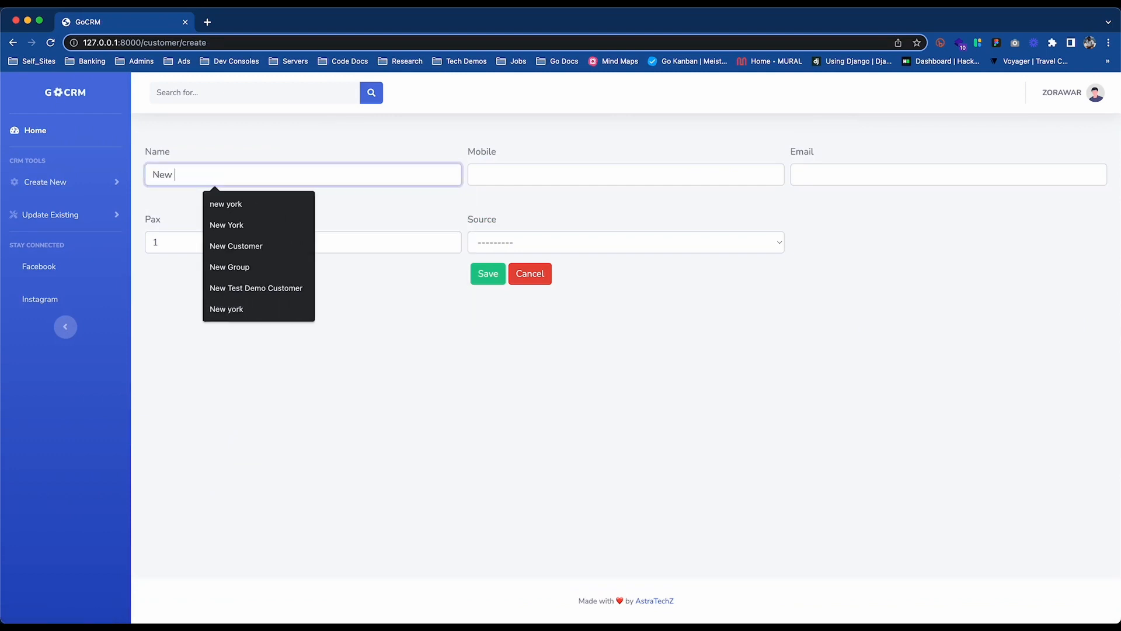
text(Test Custo)
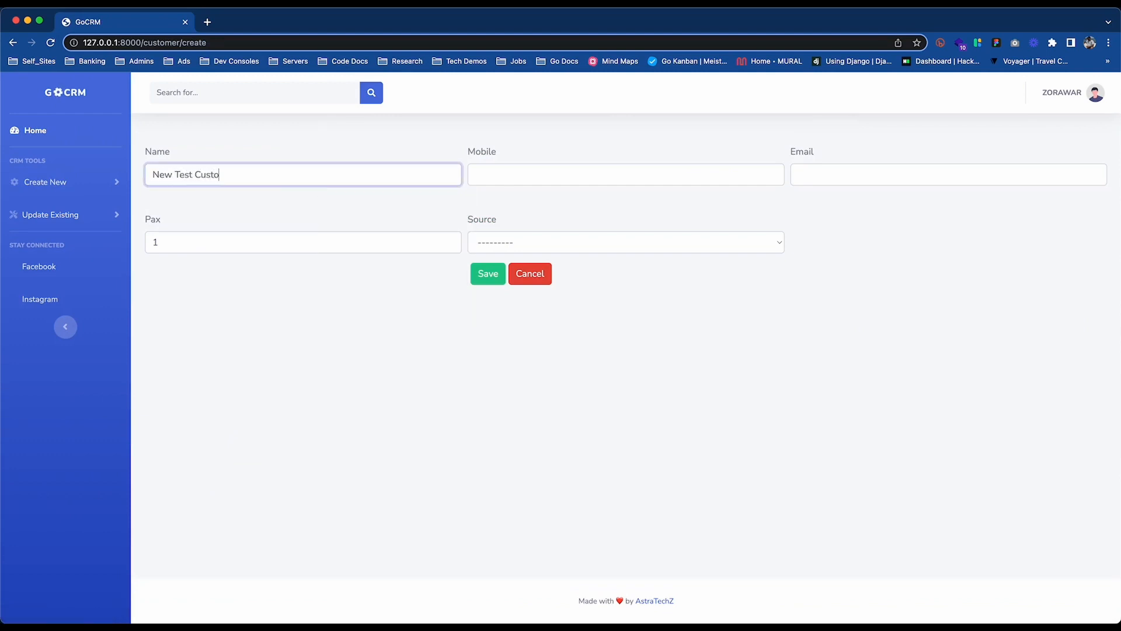
text(mer 123)
key(Tab)
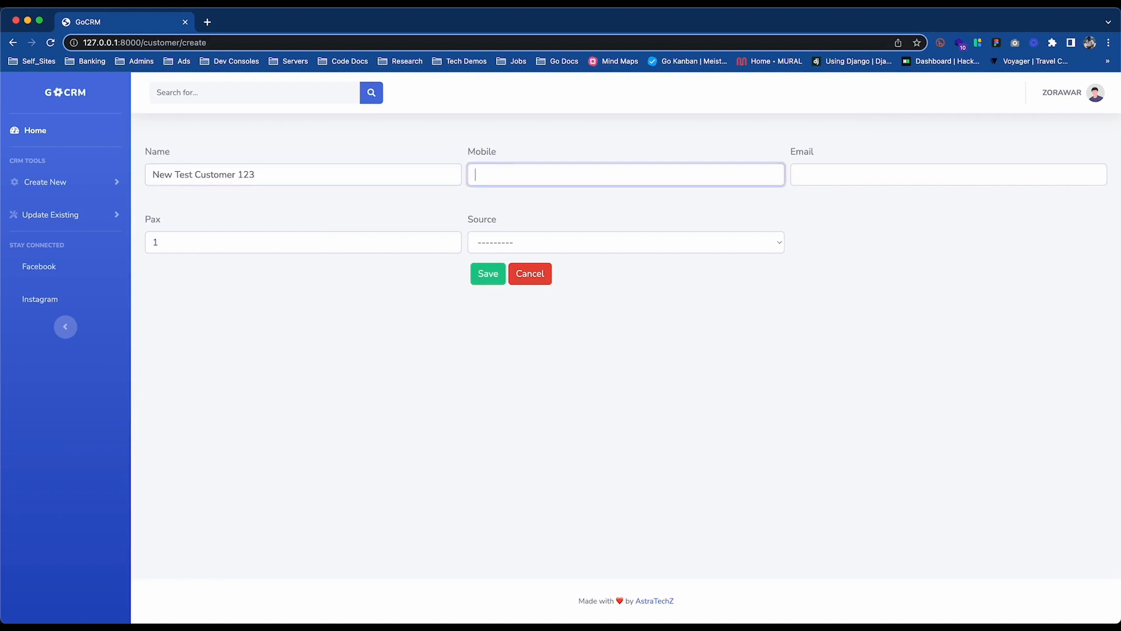
Step: Fill in the new customer's mobile number and e-mail address
text(1231231231)
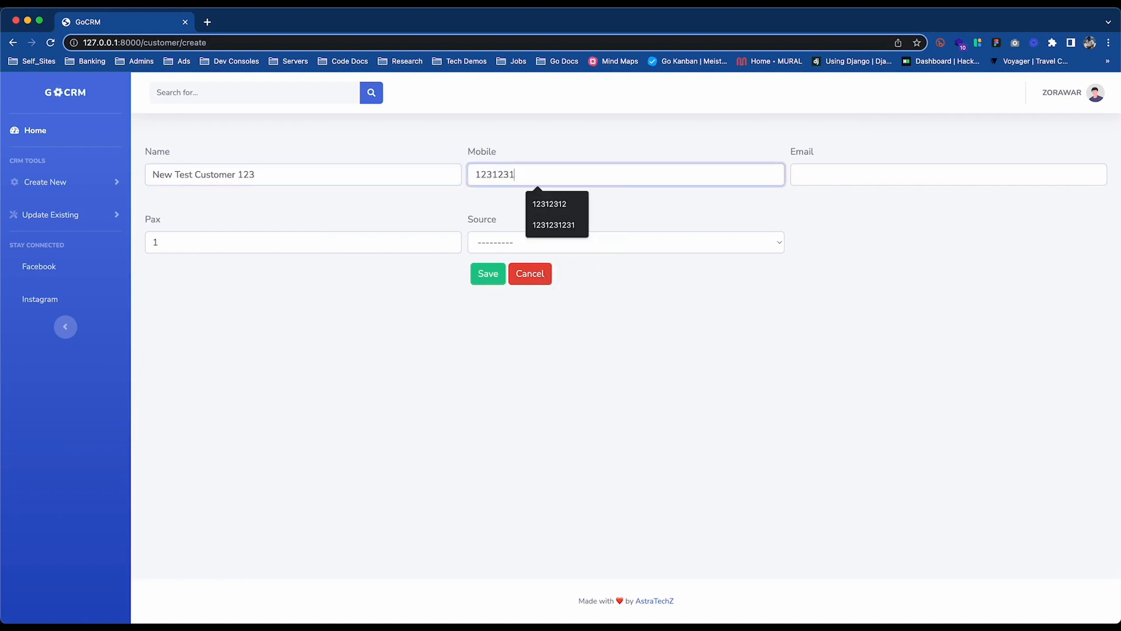
key(Tab)
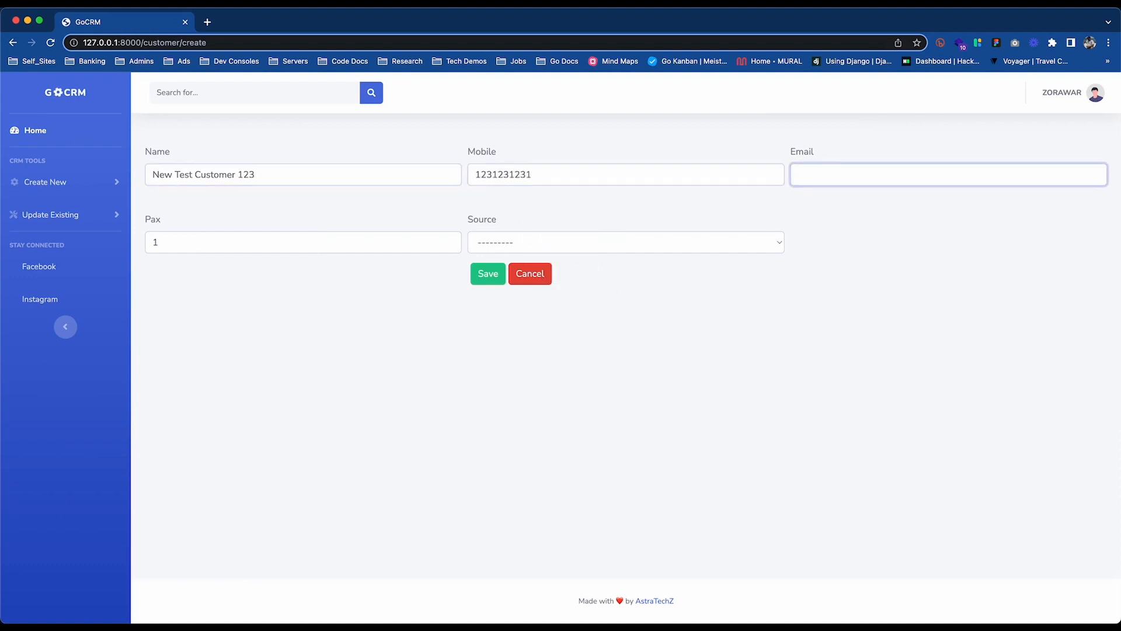
text(new@t)
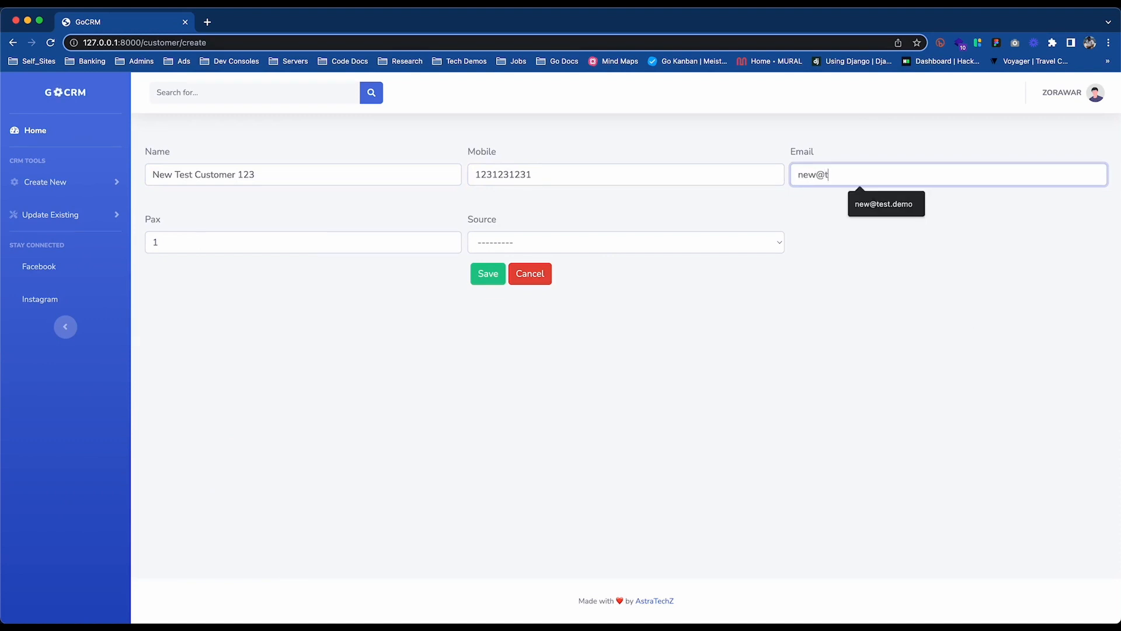
text(est.com)
key(Tab)
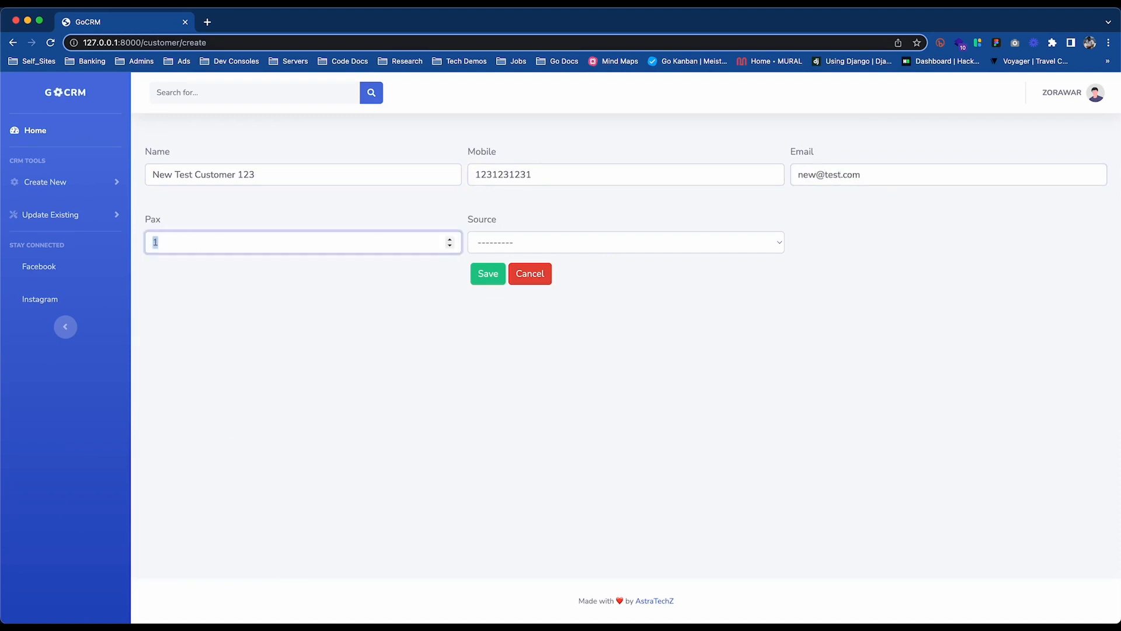
Step: Set the customer's Pax to 4 and source to WhatsApp, save the record, and highlight its name in the customer list
key(Tab)
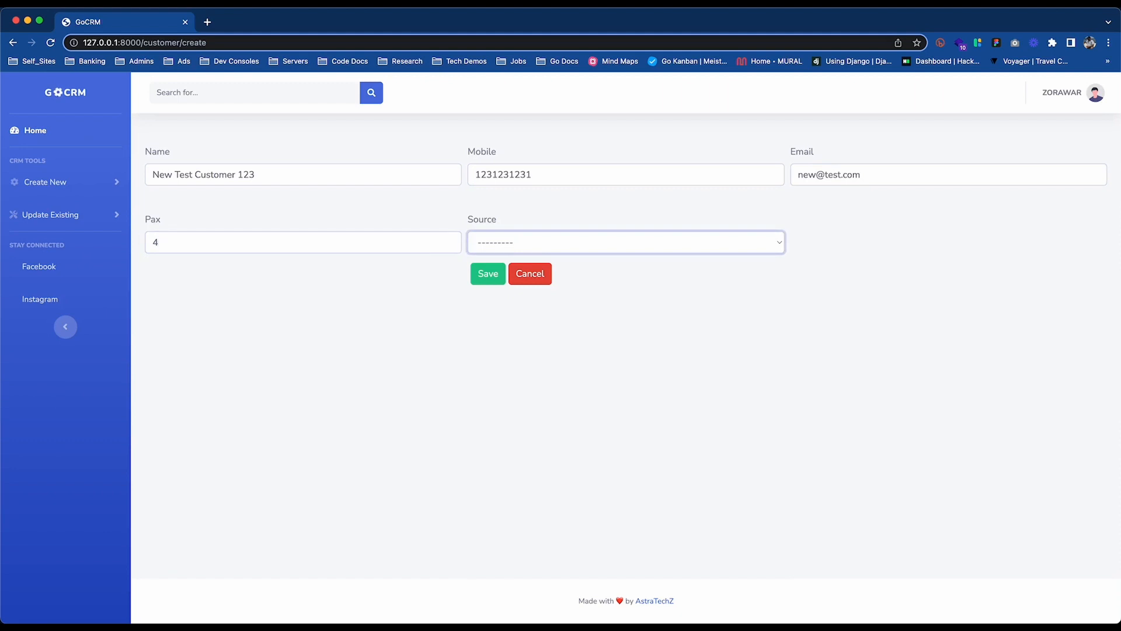
key(space)
key(Down)
key(Return)
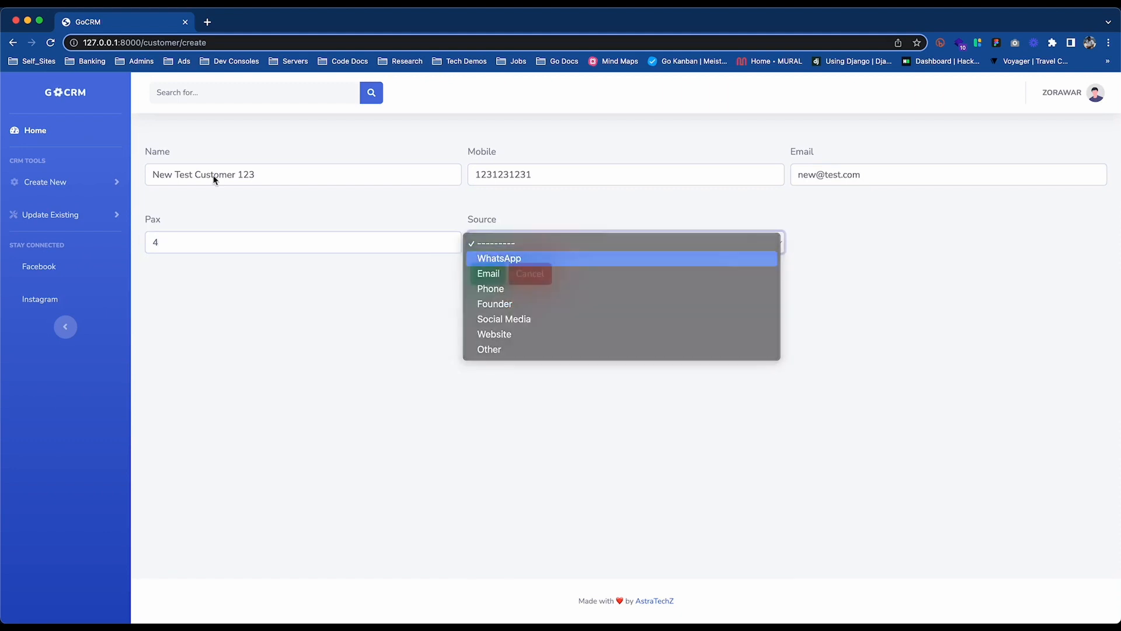
key(Return)
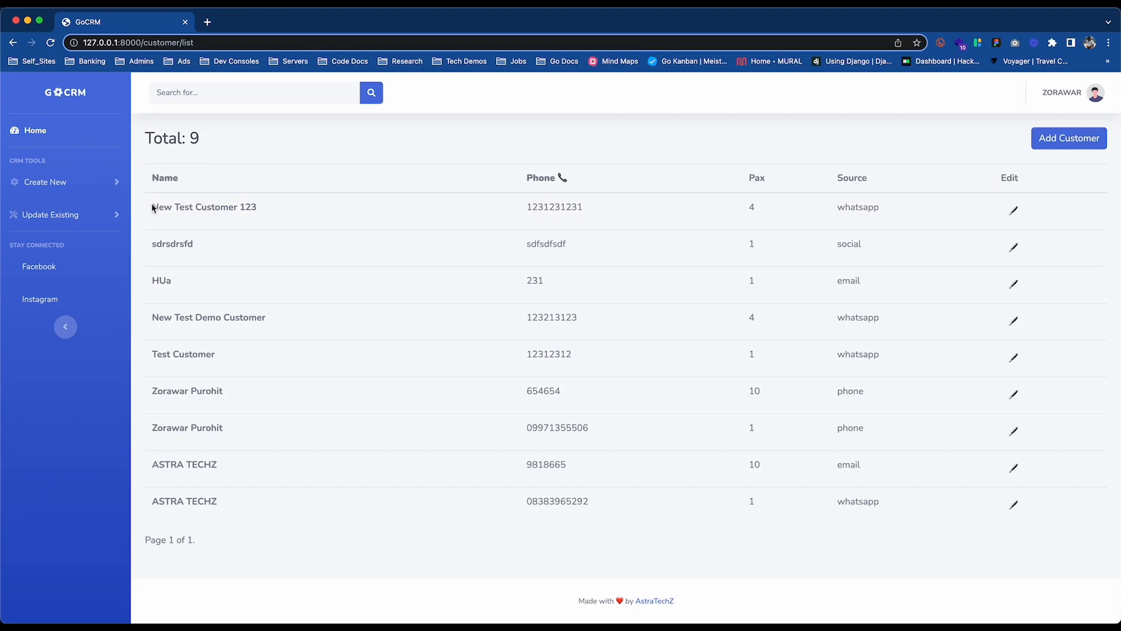
drag(153, 208, 263, 209)
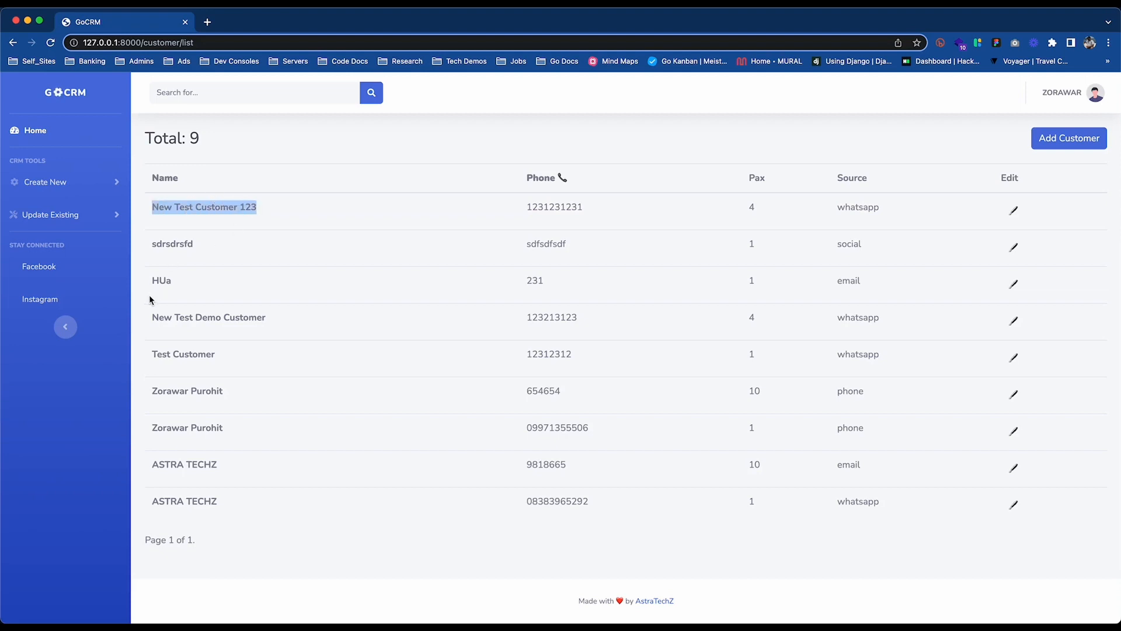
Step: Start a new trip record, collapse the navigation sidebar, and choose New Test Customer 123 as the trip's customer
click(110, 187)
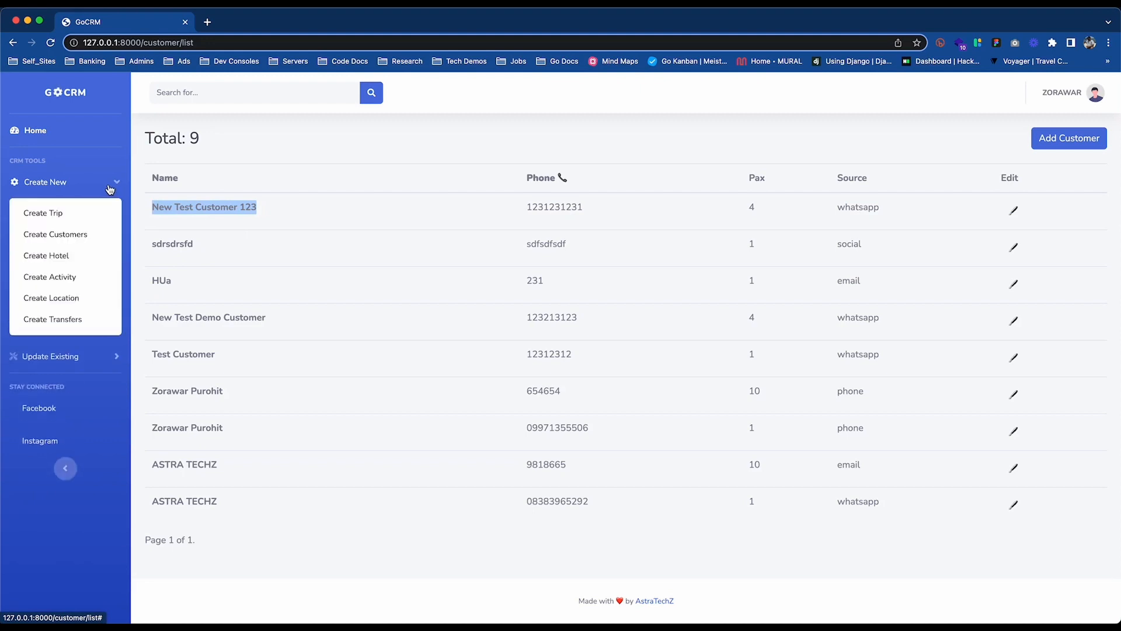
click(94, 212)
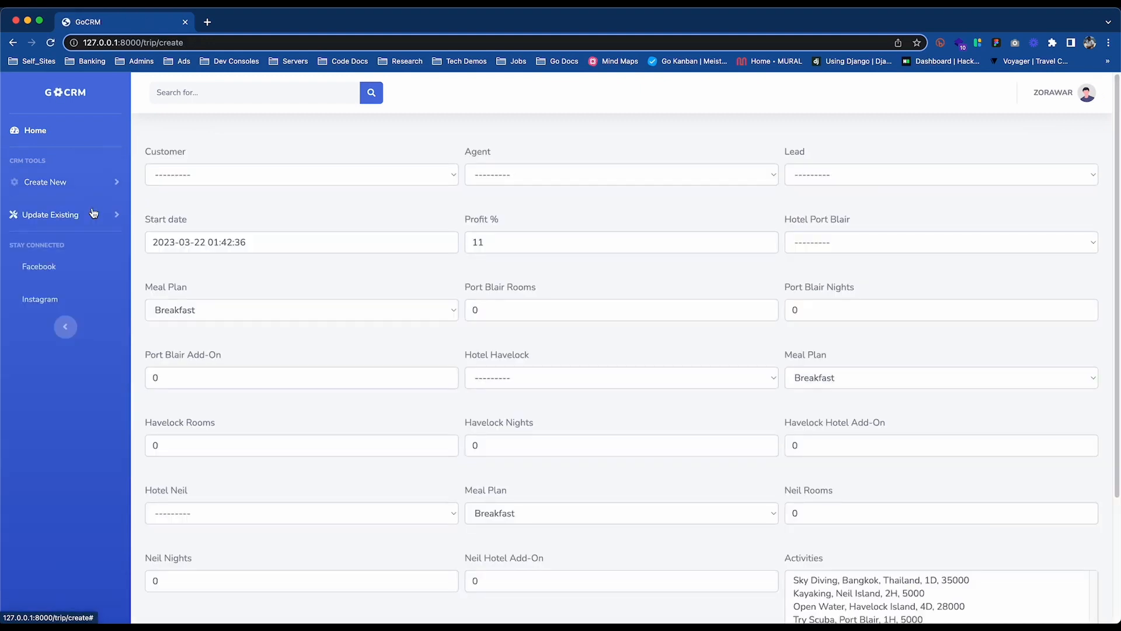
click(63, 329)
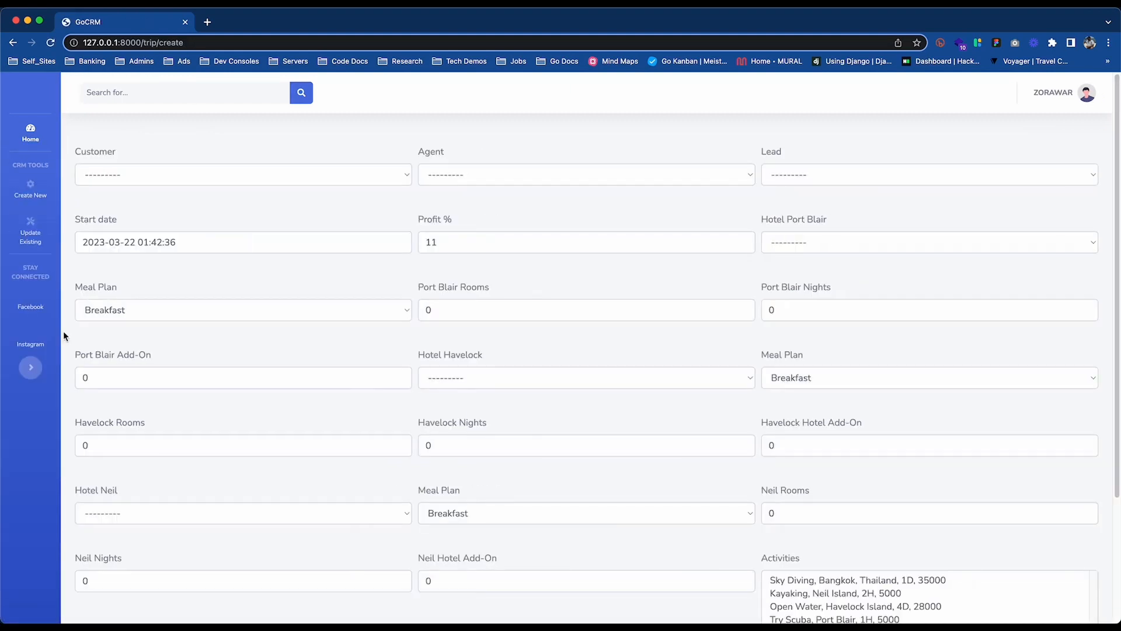
click(298, 180)
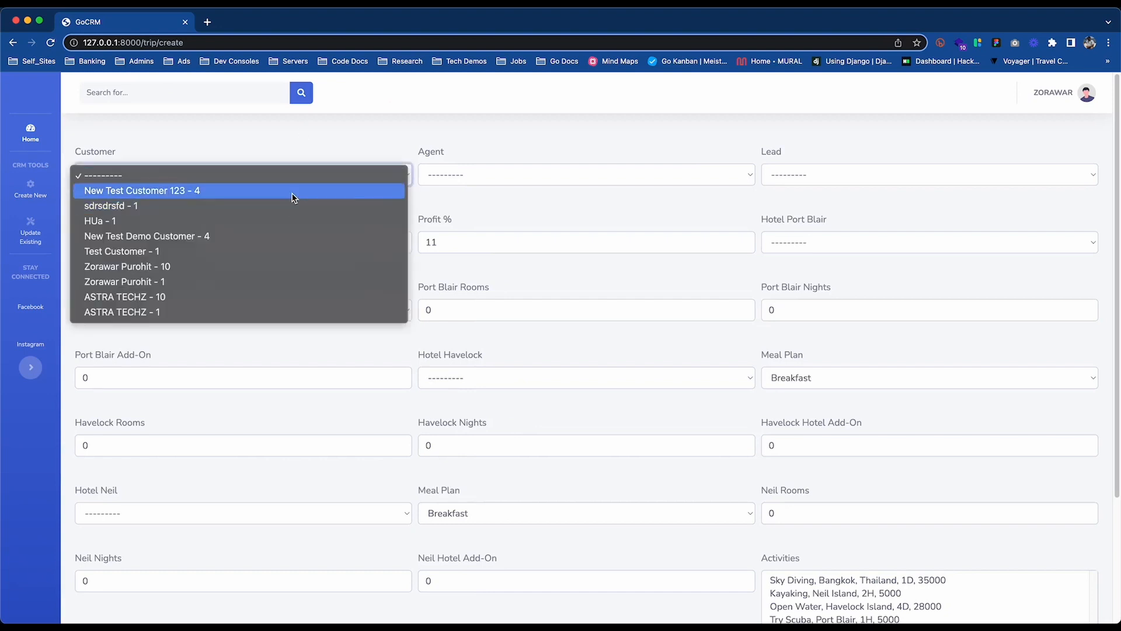
click(294, 197)
Step: Assign the agent's e-mail account to the trip and set its lead status to Proposal
click(493, 174)
click(680, 175)
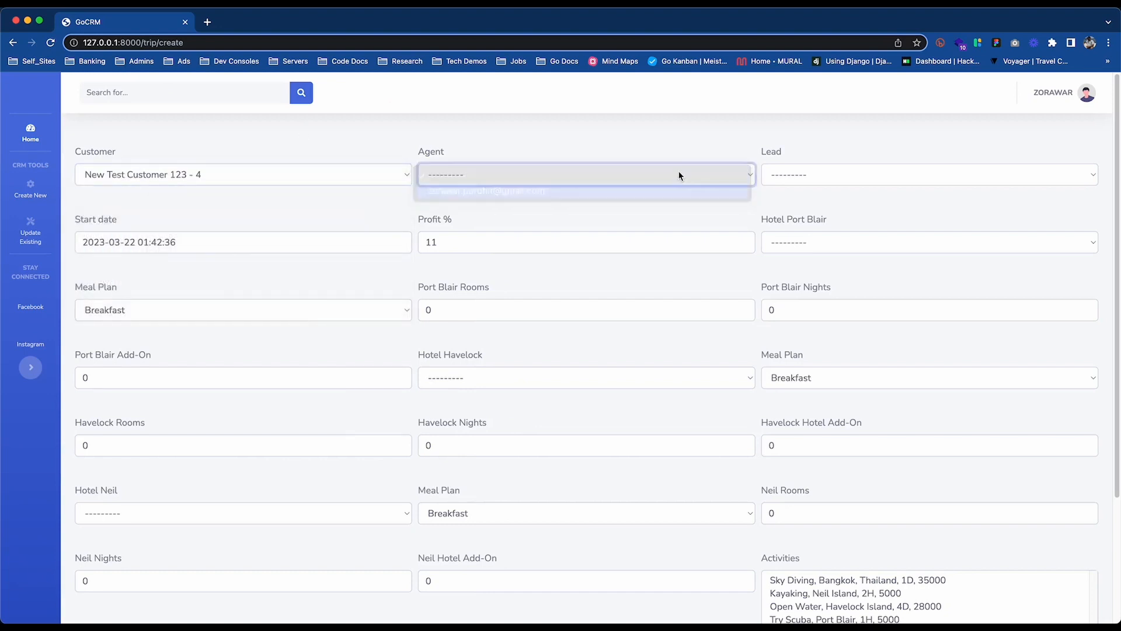
click(785, 175)
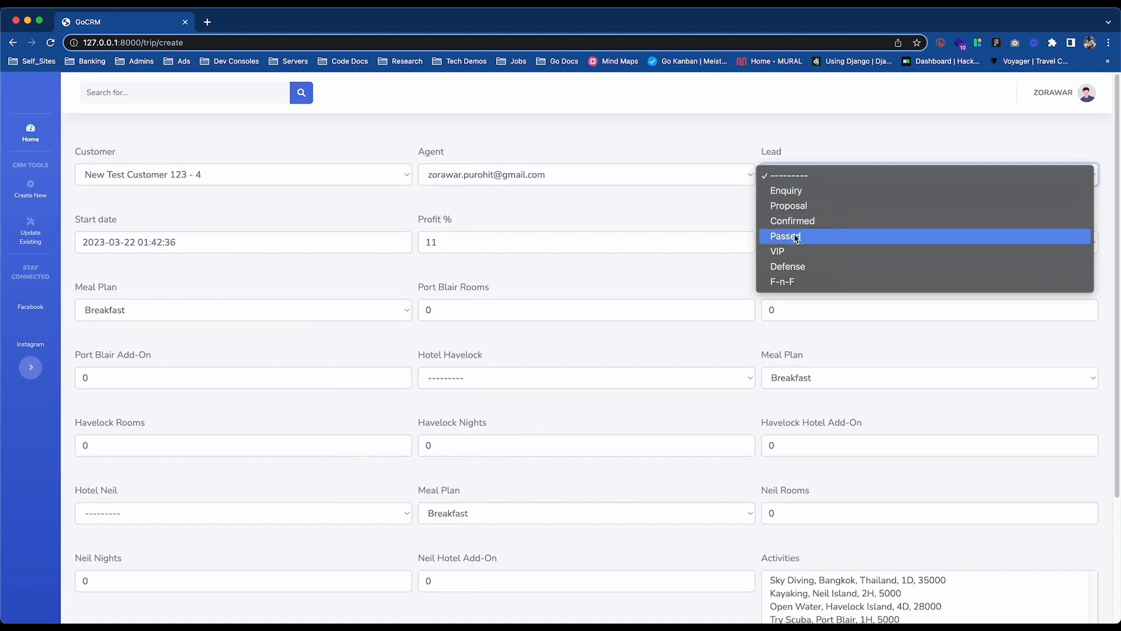
click(794, 205)
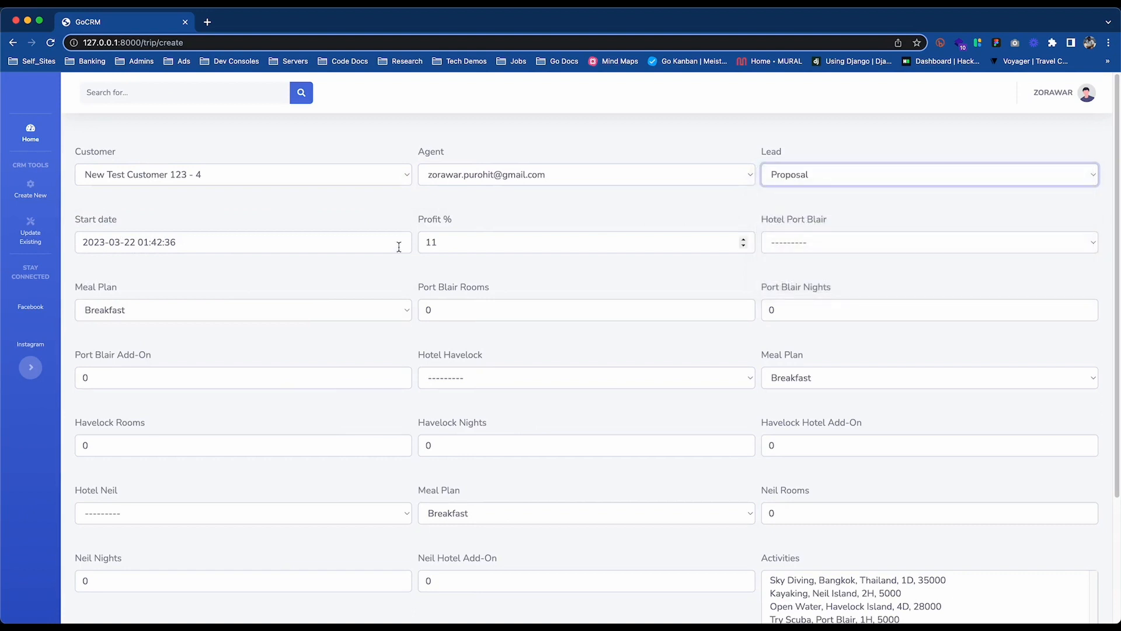
Step: Change the trip's start date to 2023-03-25 and set the profit percentage to 15
click(138, 242)
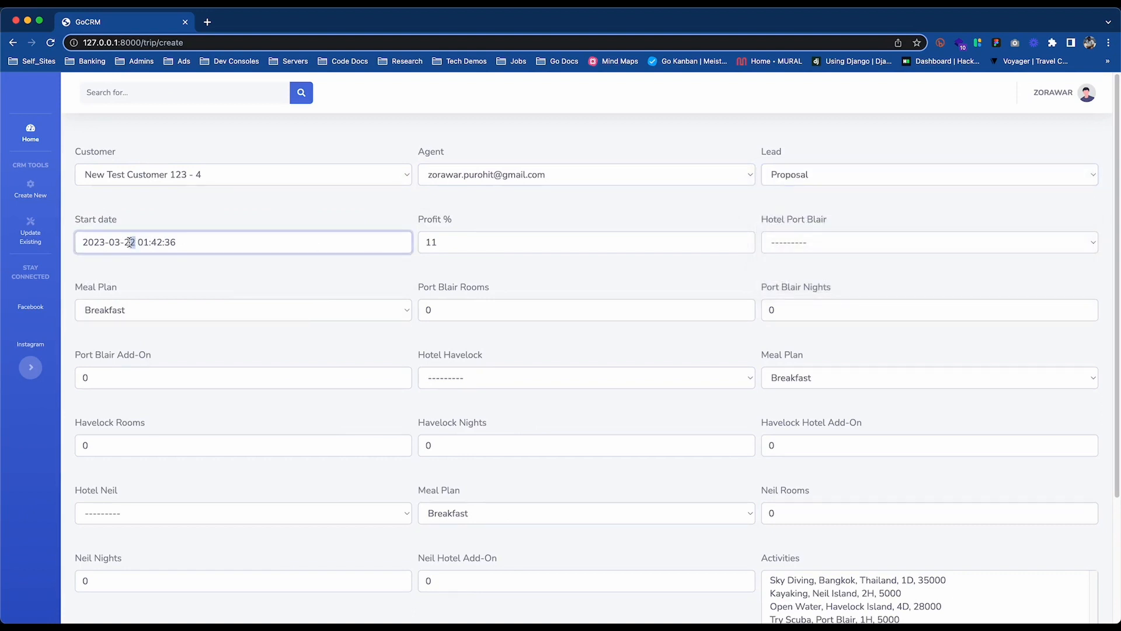
drag(136, 242, 123, 242)
text(25)
drag(483, 236, 429, 241)
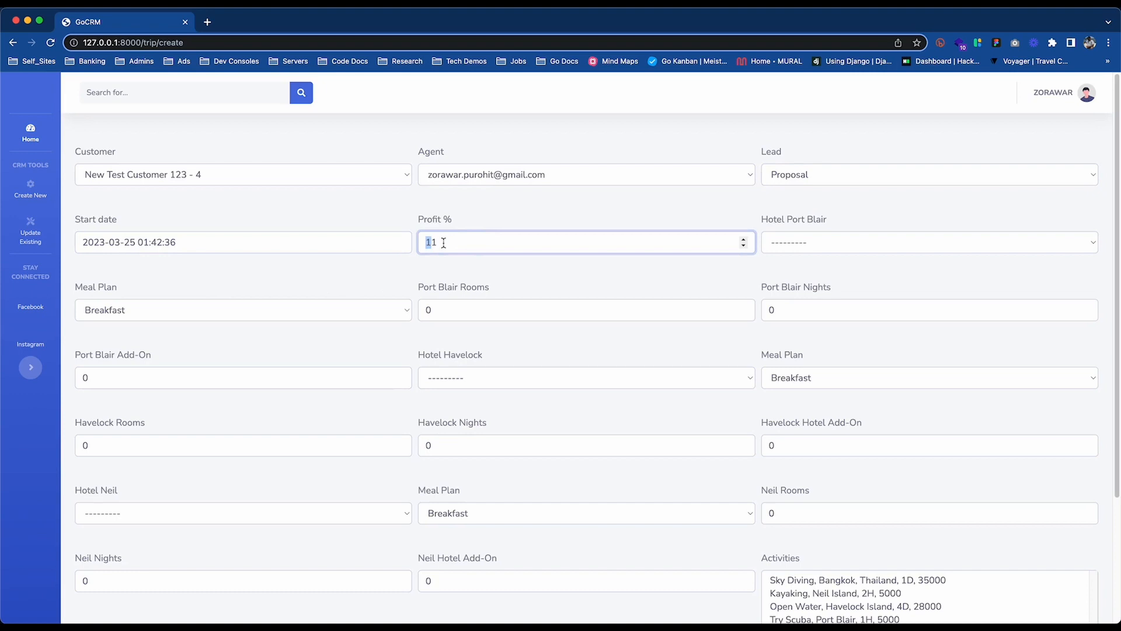
key(BackSpace)
Step: Choose Shompen - Port Blair - Ultra Luxury - Deluxe as the Port Blair hotel with the Breakfast + 1 Meal plan
key(Tab)
key(space)
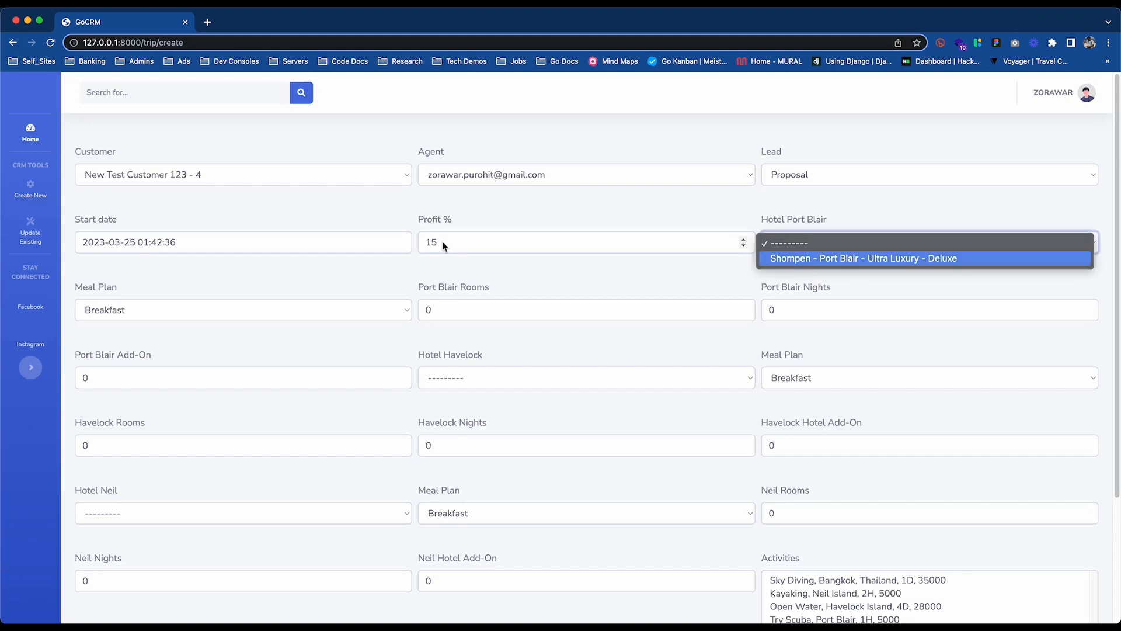
key(Return)
key(Tab)
key(space)
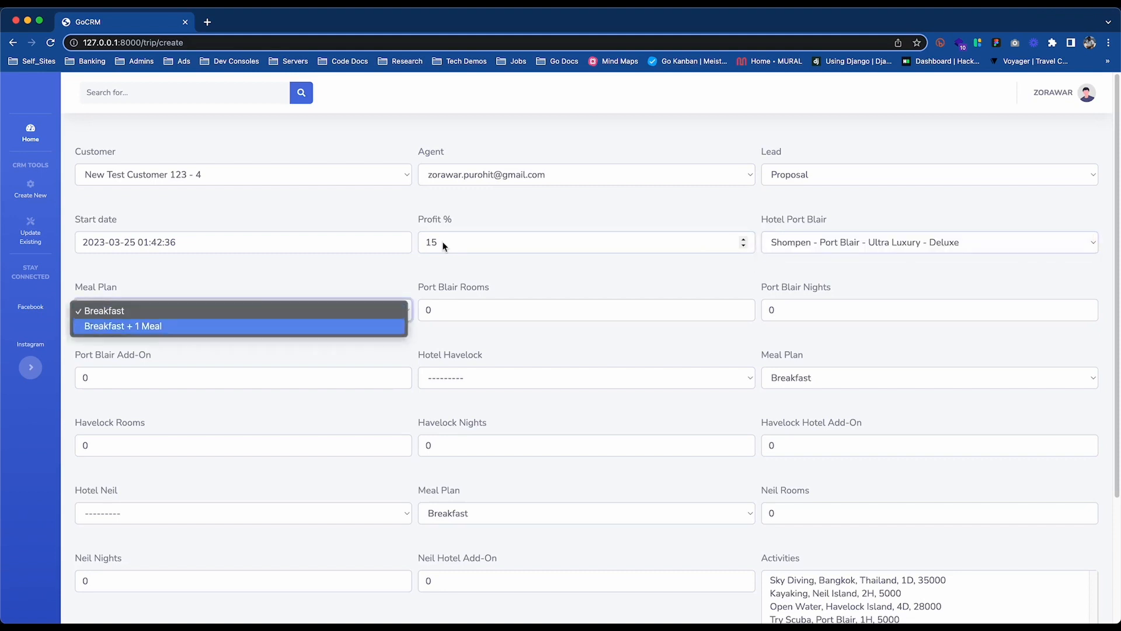
key(Return)
Step: Set the Port Blair stay to 2 rooms and 2 nights
key(Tab)
text(3)
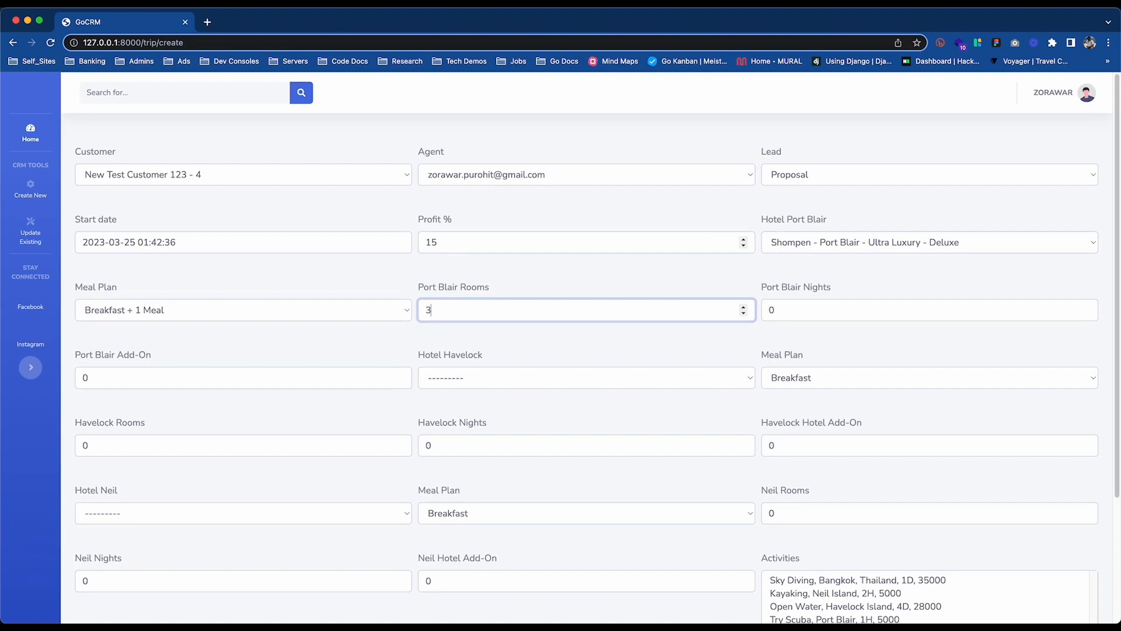
key(Tab)
text(1)
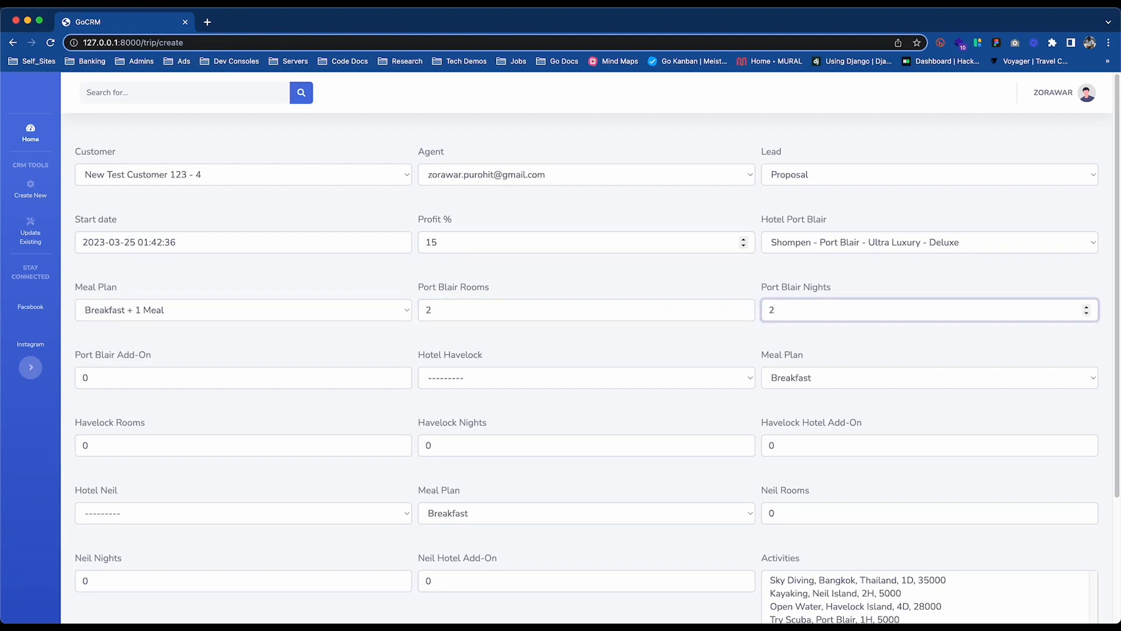
Step: Choose Outback Resorts - Havelock Island - Deluxe - Jungle View as the Havelock hotel, with 2 rooms and 2 nights
key(Tab)
key(Tab)
key(space)
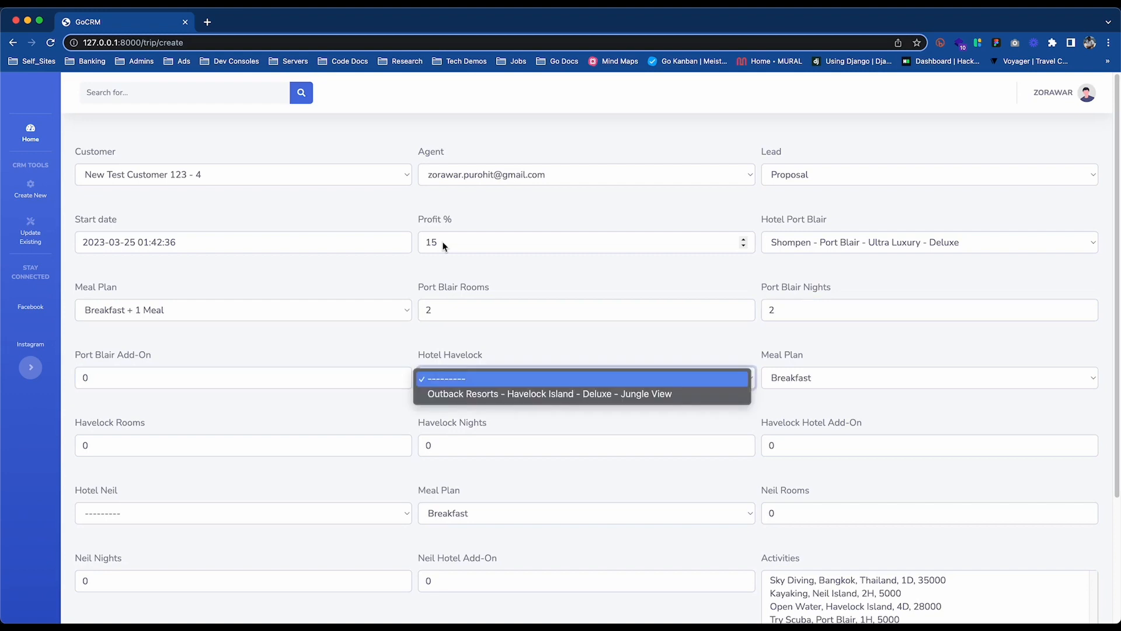
key(Down)
key(Return)
key(Tab)
key(Tab)
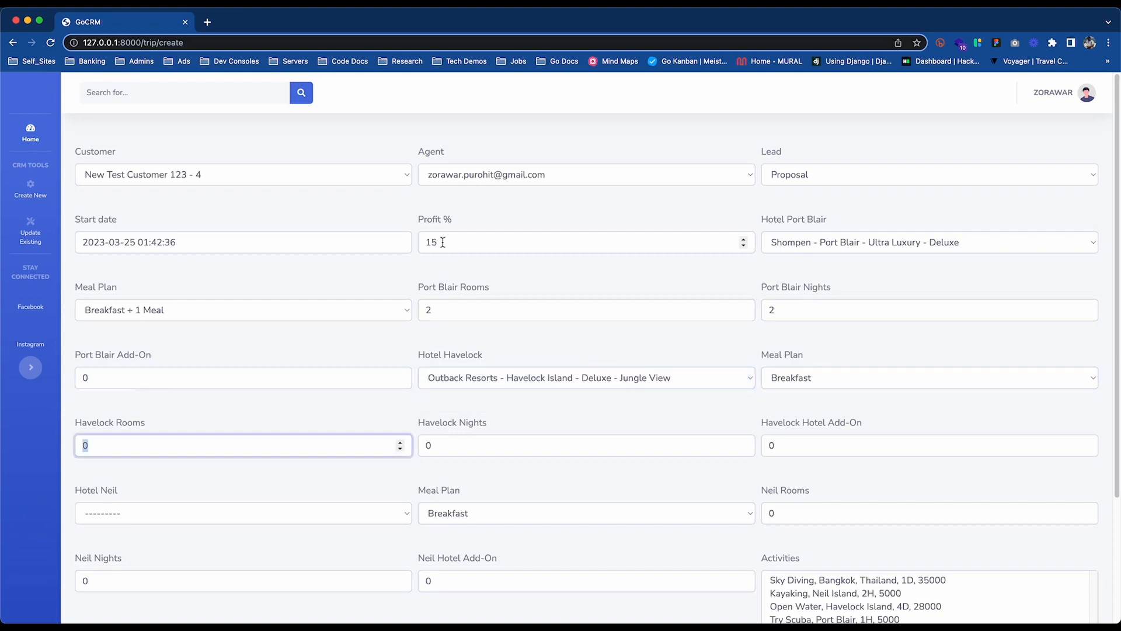
text(2)
key(Tab)
text(2)
Step: Choose Summer Sand - Neil Island - Deluxe - Pool Villa as the Neil hotel, with 2 rooms and 2 nights
key(Tab)
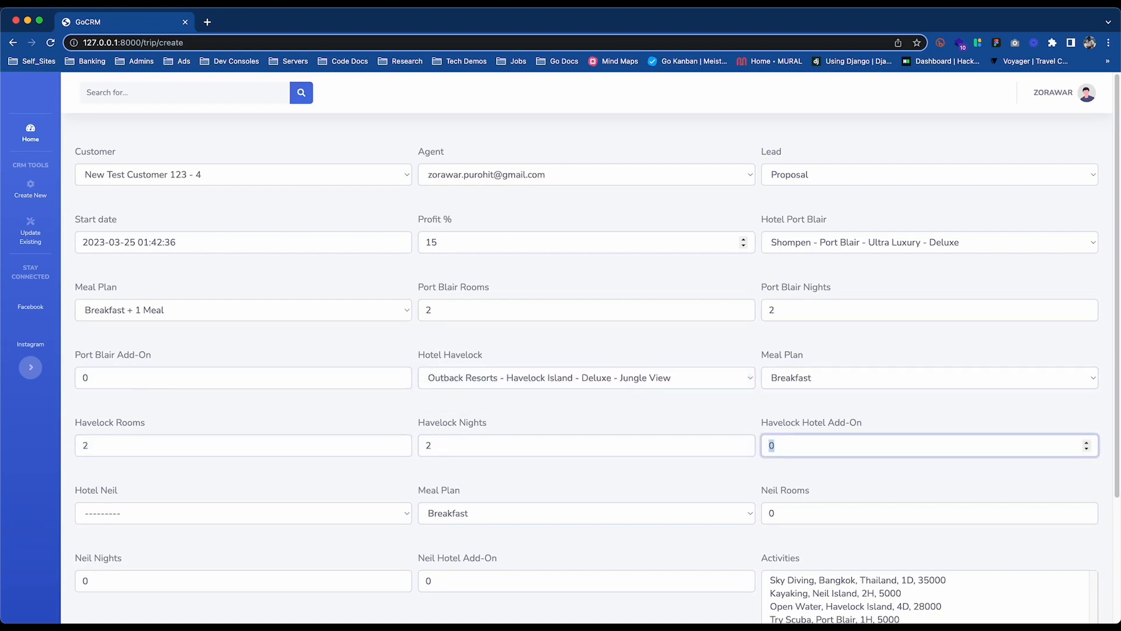
key(Tab)
key(space)
key(Down)
key(Return)
key(Tab)
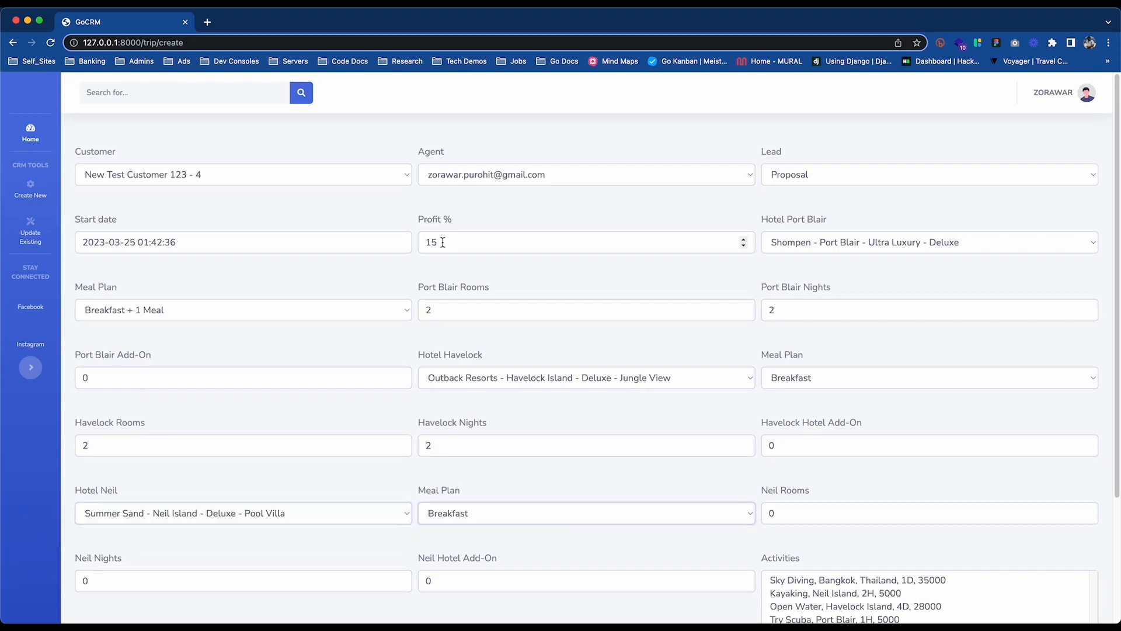
key(Tab)
key(Tab)
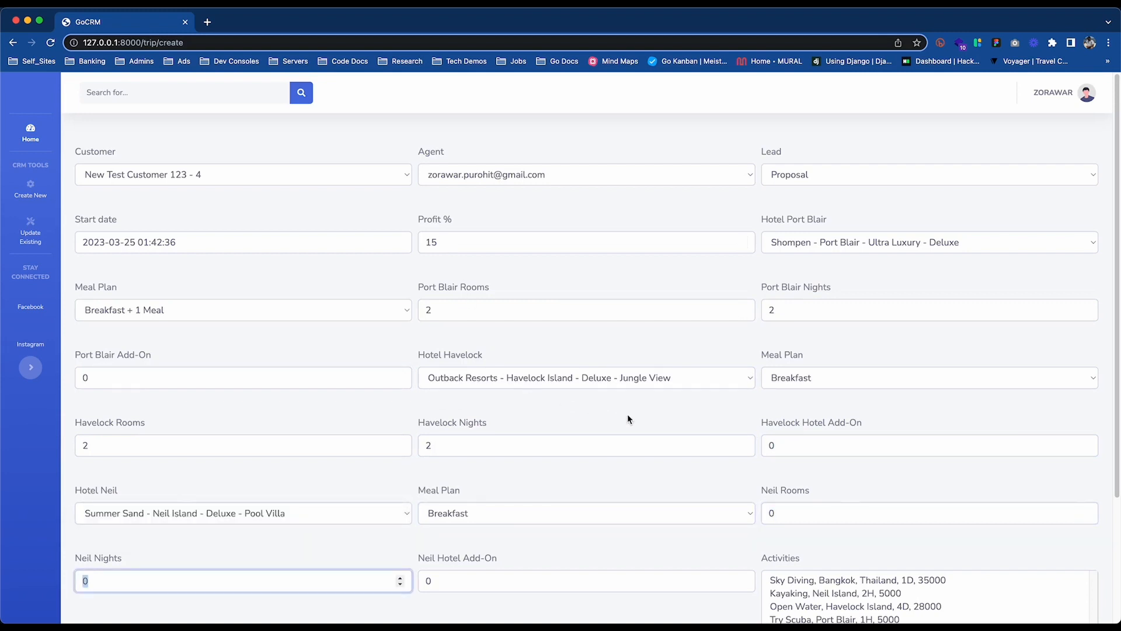
click(853, 513)
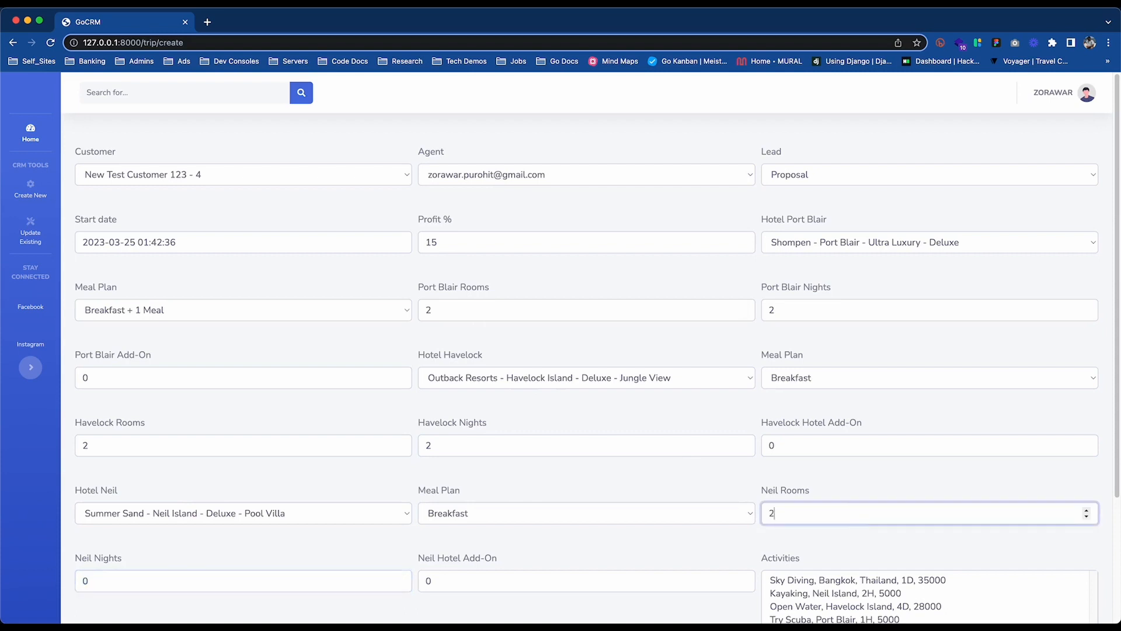
key(Tab)
text(1)
Step: Add the Kayaking, Neil Island activity to the trip and mark the trip as booked
key(Tab)
key(Tab)
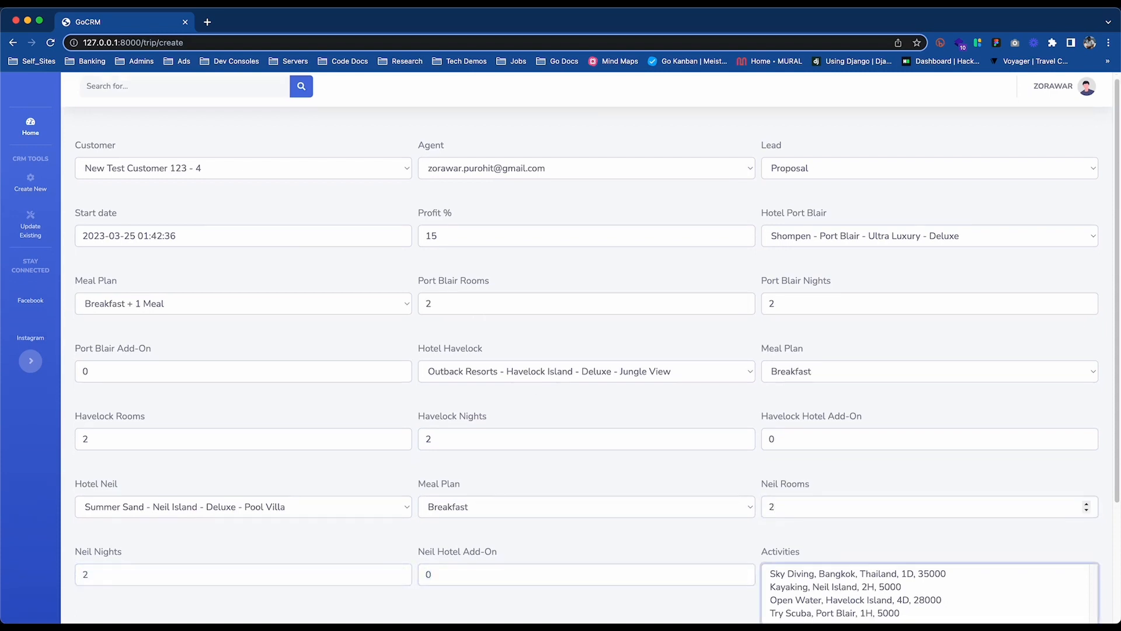
scroll(843, 530, down, 2)
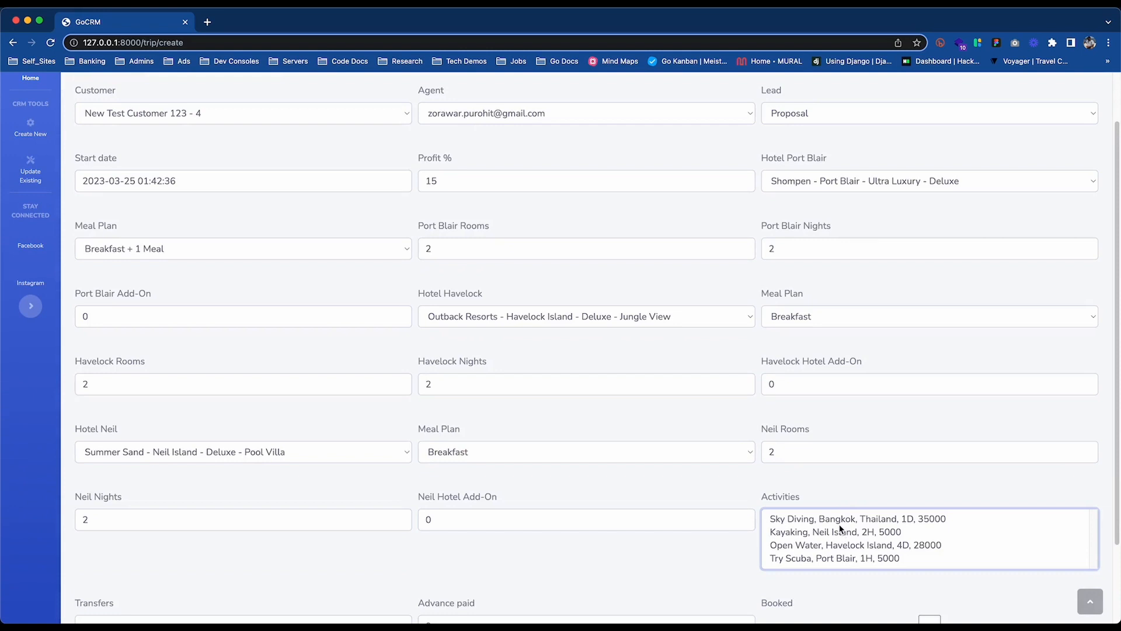
click(836, 535)
scroll(837, 535, down, 3)
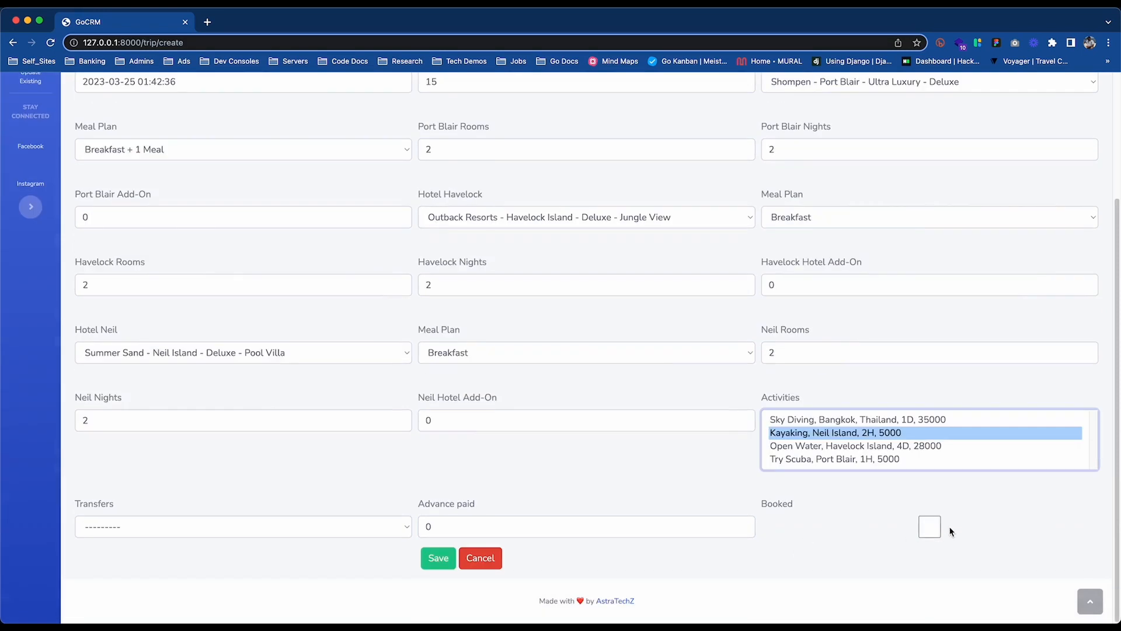
click(934, 532)
Step: Save the trip without a transfer, and highlight its customer name and total in the trip list
click(376, 521)
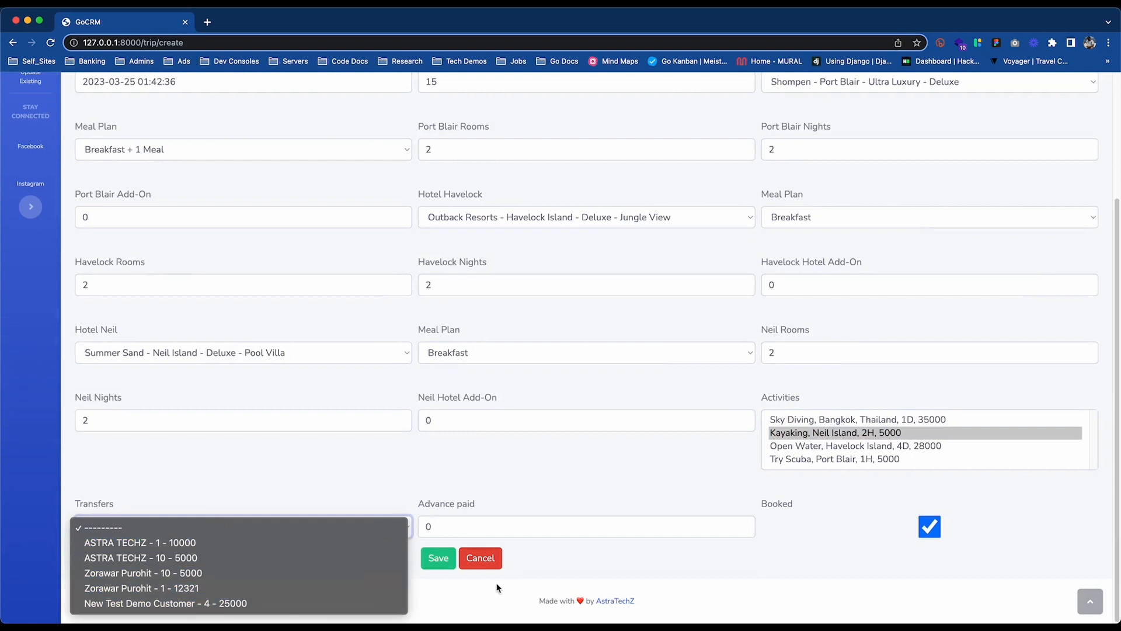
click(413, 475)
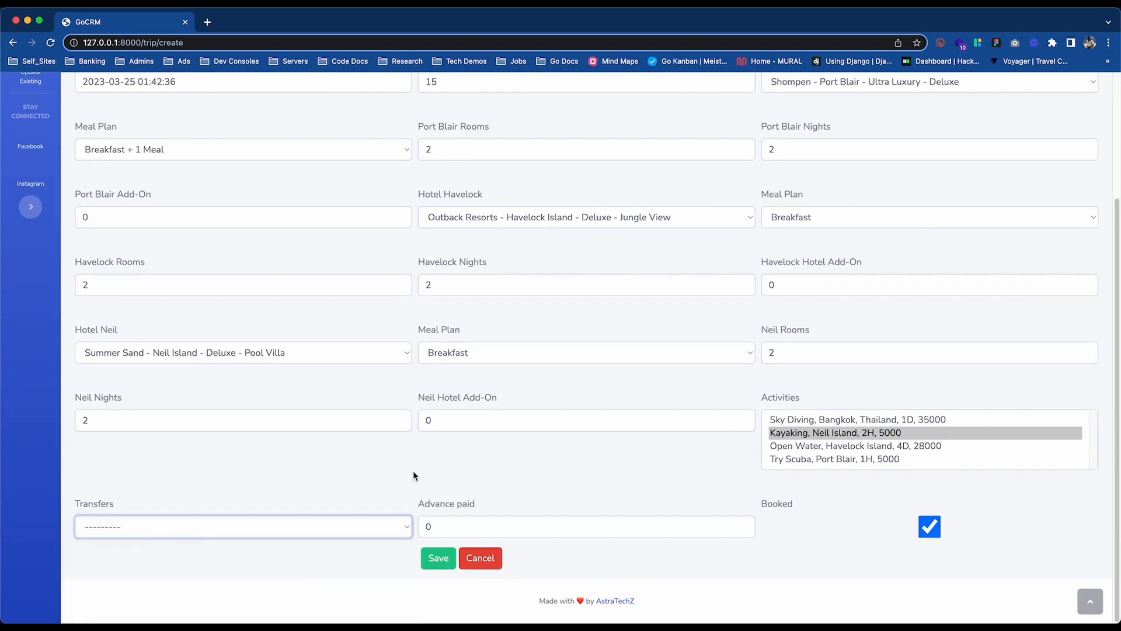
click(439, 559)
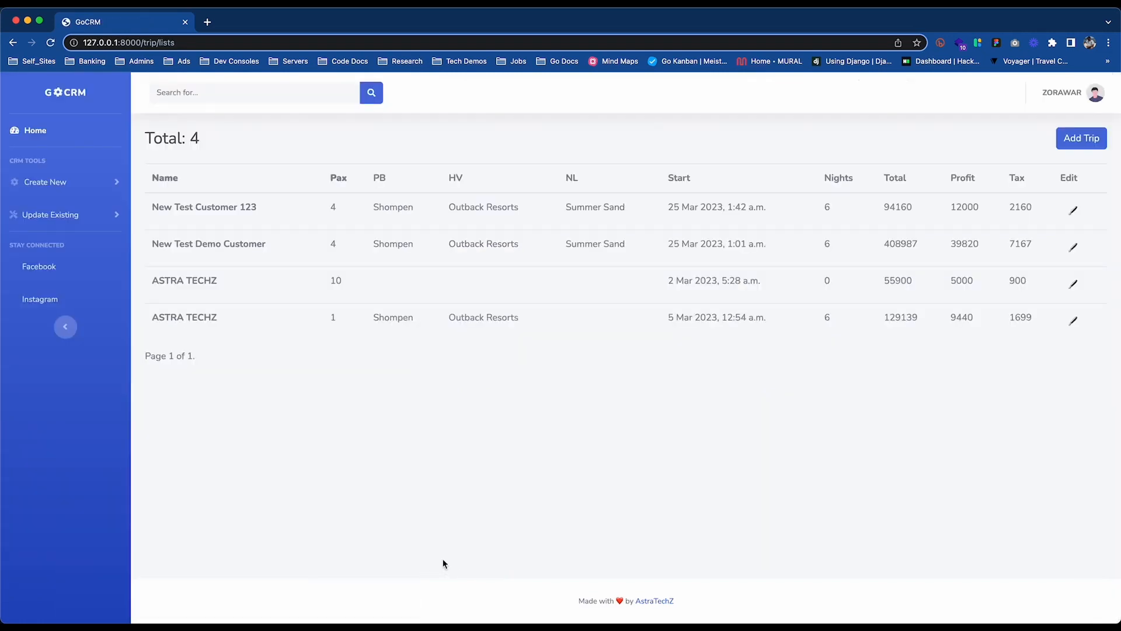
drag(151, 208, 238, 218)
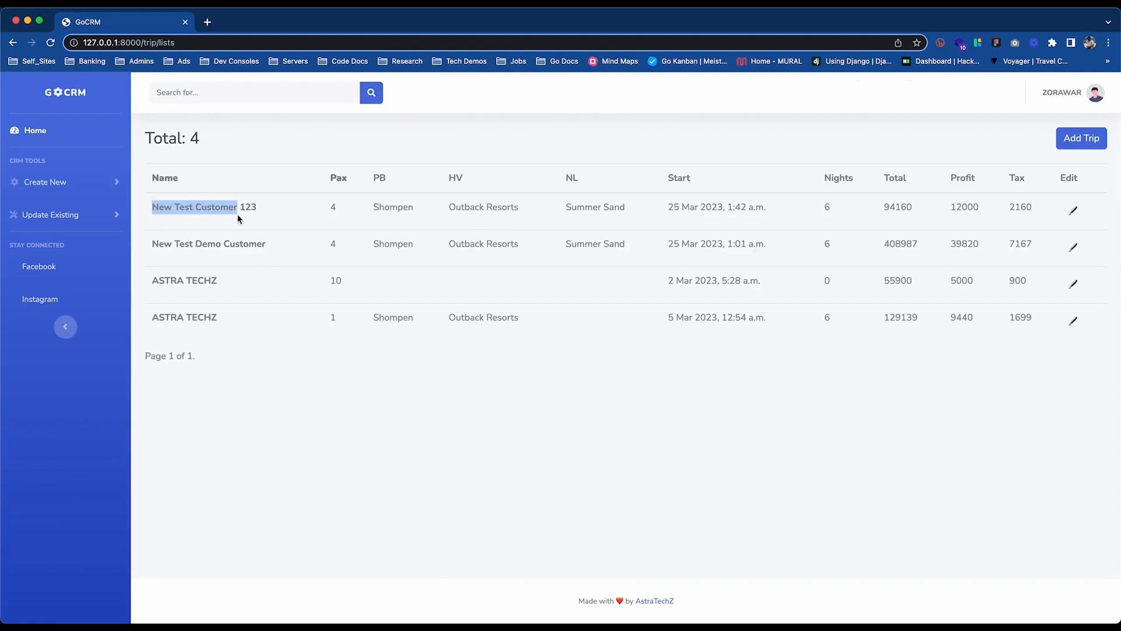
drag(889, 215, 920, 214)
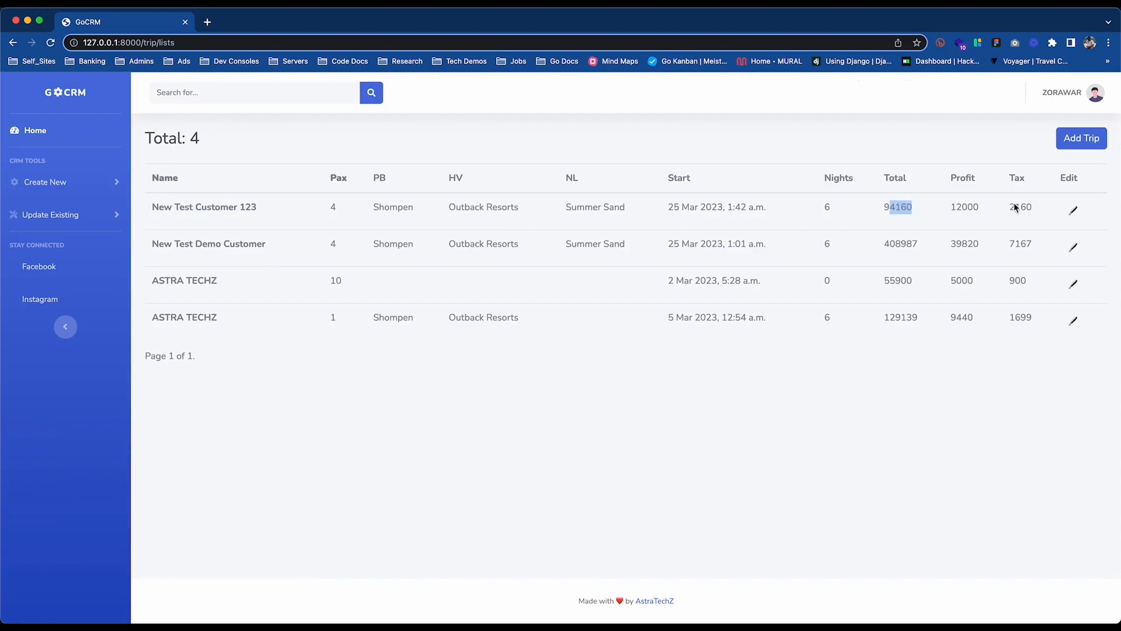
Step: Edit the New Test Customer 123 trip to remove the Kayaking activity, and save it
click(1074, 211)
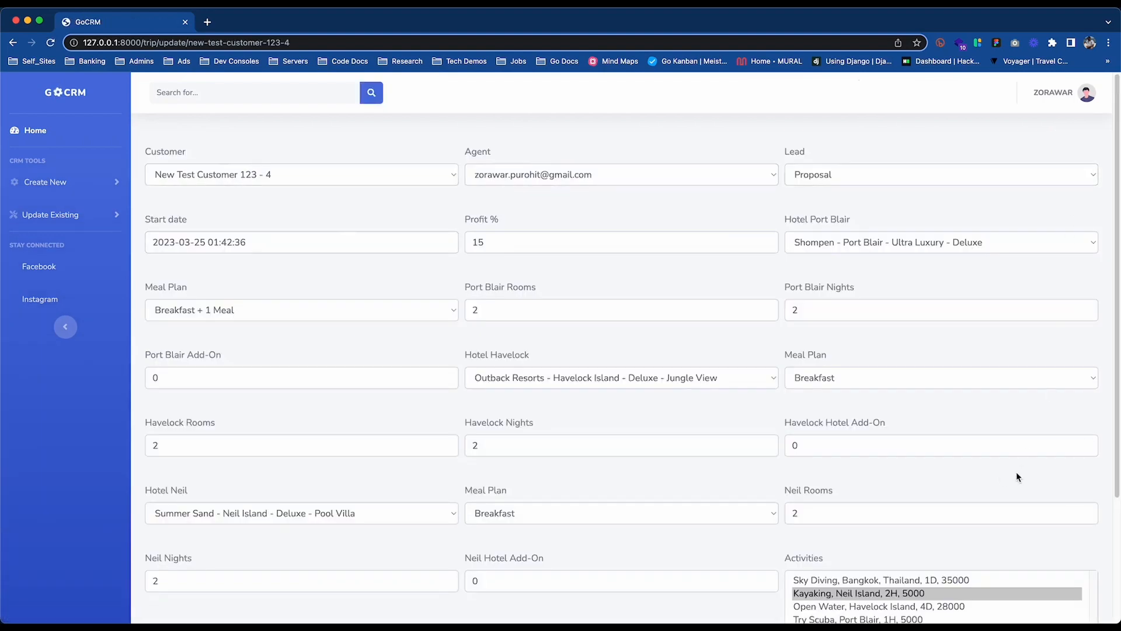
scroll(1017, 478, down, 5)
click(895, 435)
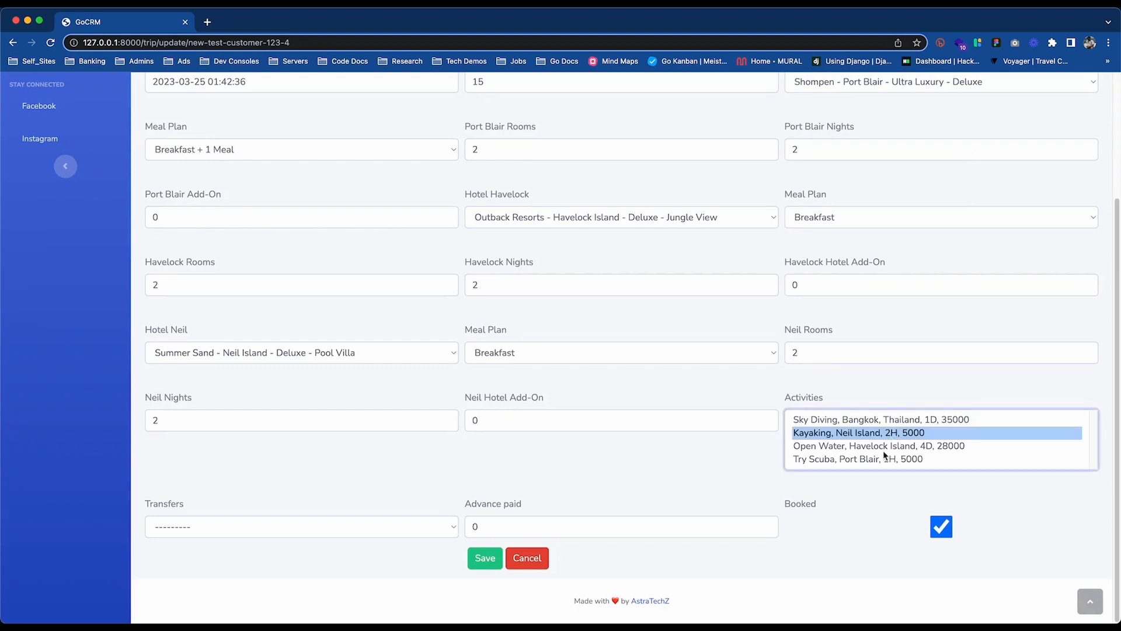
super+click(820, 433)
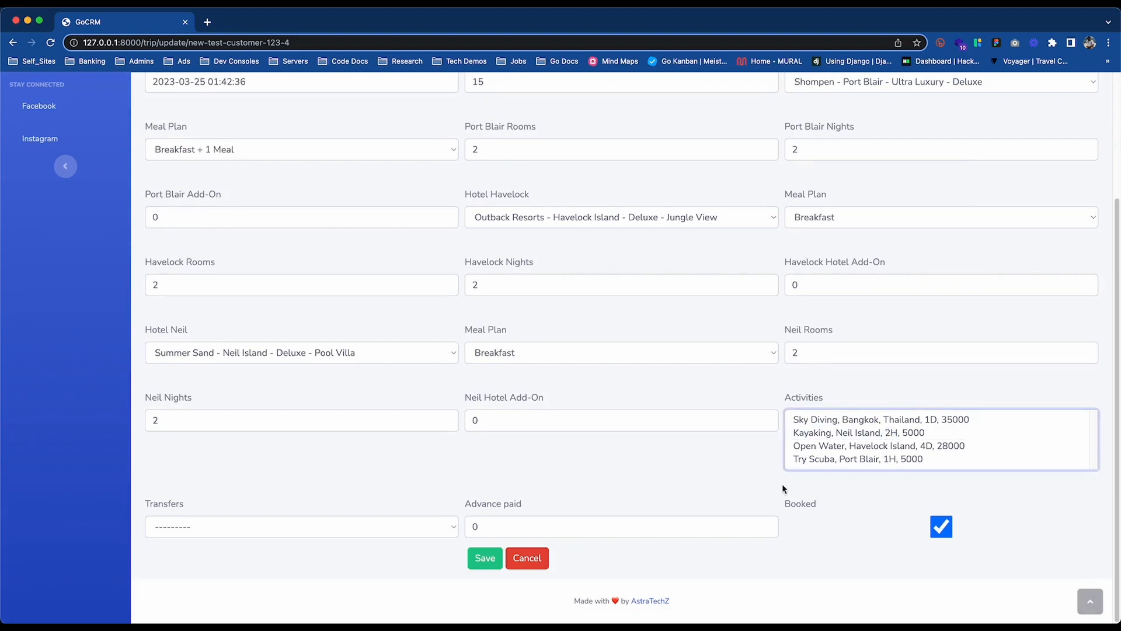
click(485, 558)
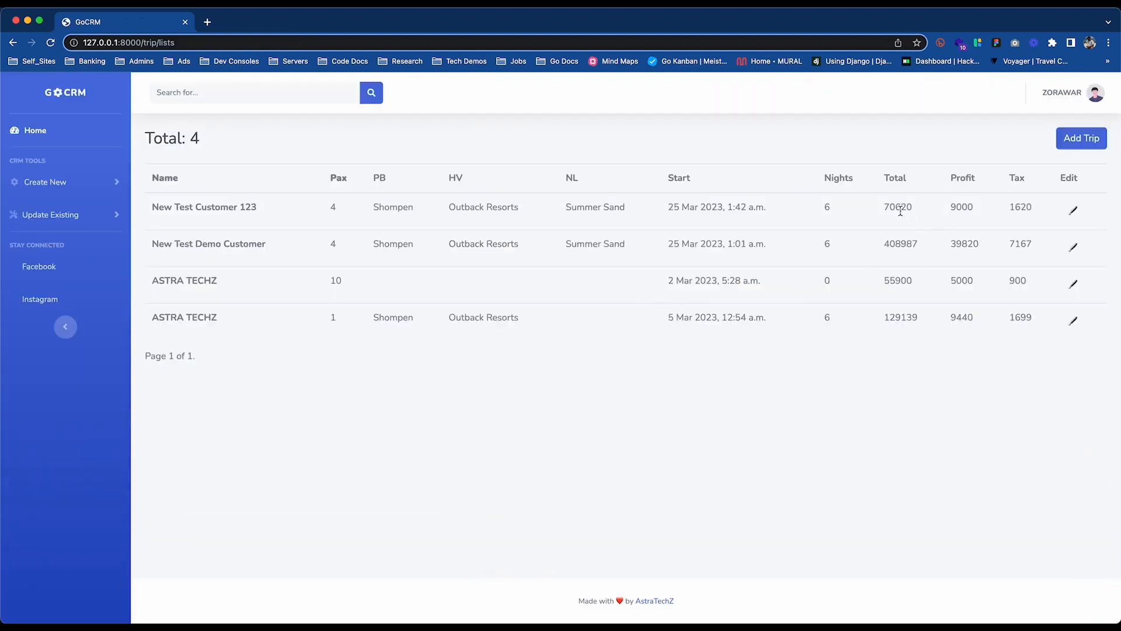
Step: Highlight the New Test Customer 123 trip's total and Pax values, and collapse the navigation sidebar
drag(887, 211, 910, 219)
click(853, 221)
drag(327, 209, 342, 212)
click(66, 328)
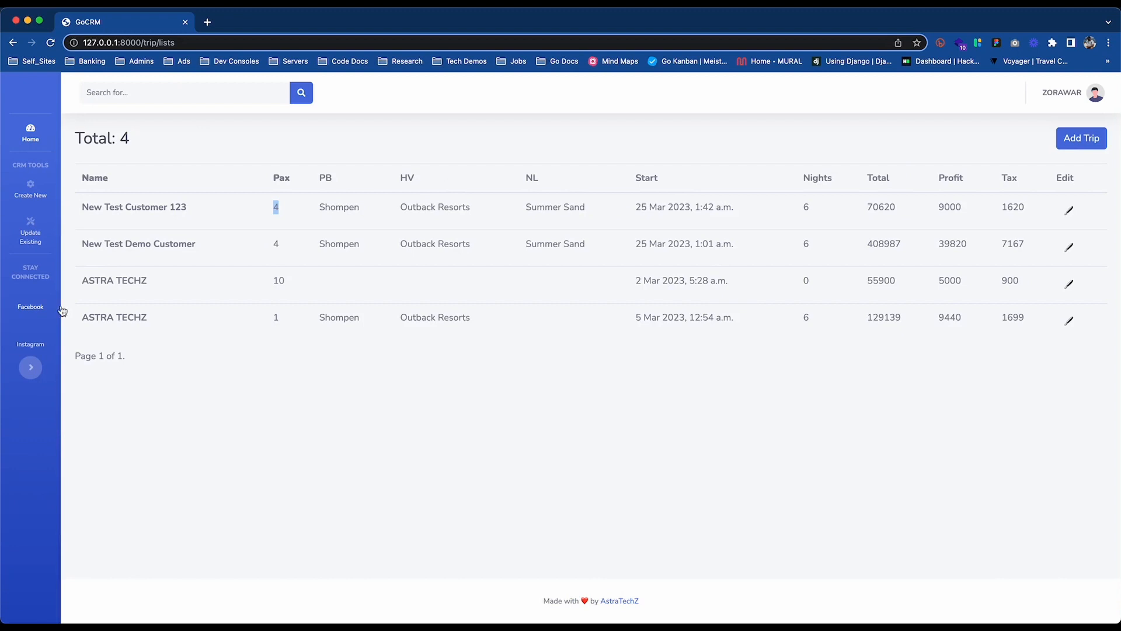
Step: Open New Test Customer 123 from the customer list, set its Pax to 2, and save the record
click(35, 230)
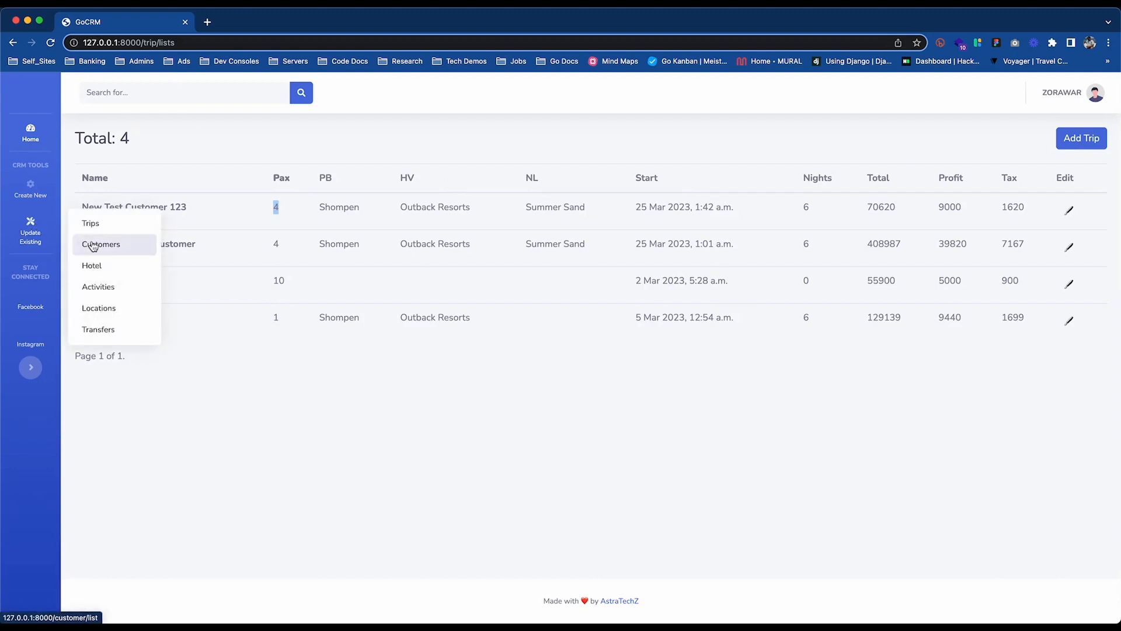
click(94, 245)
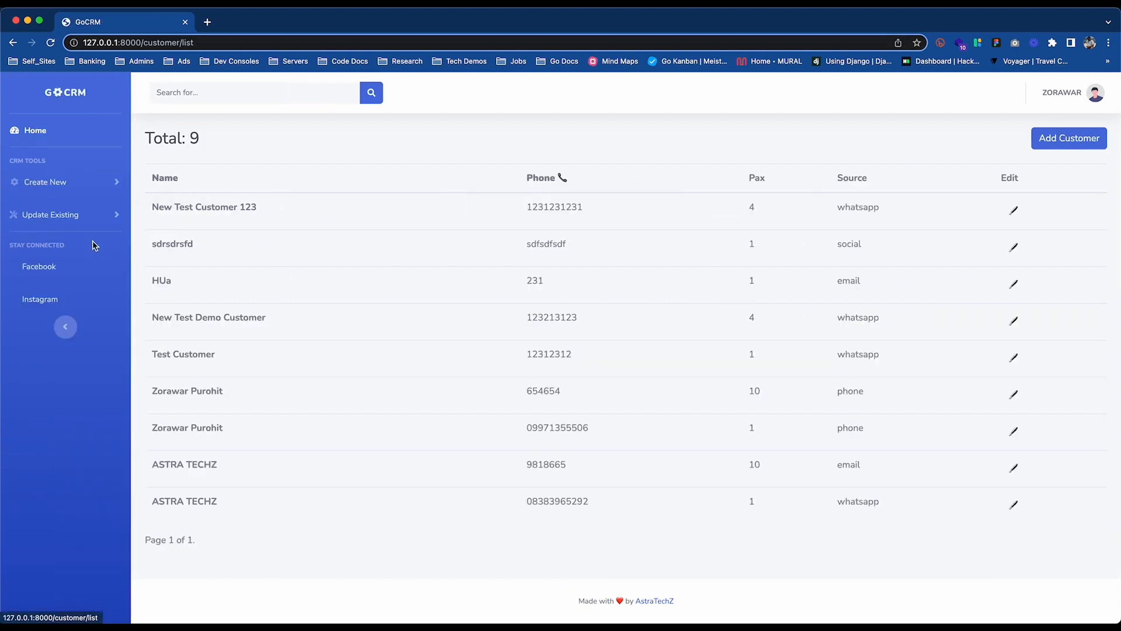
click(1020, 211)
click(227, 245)
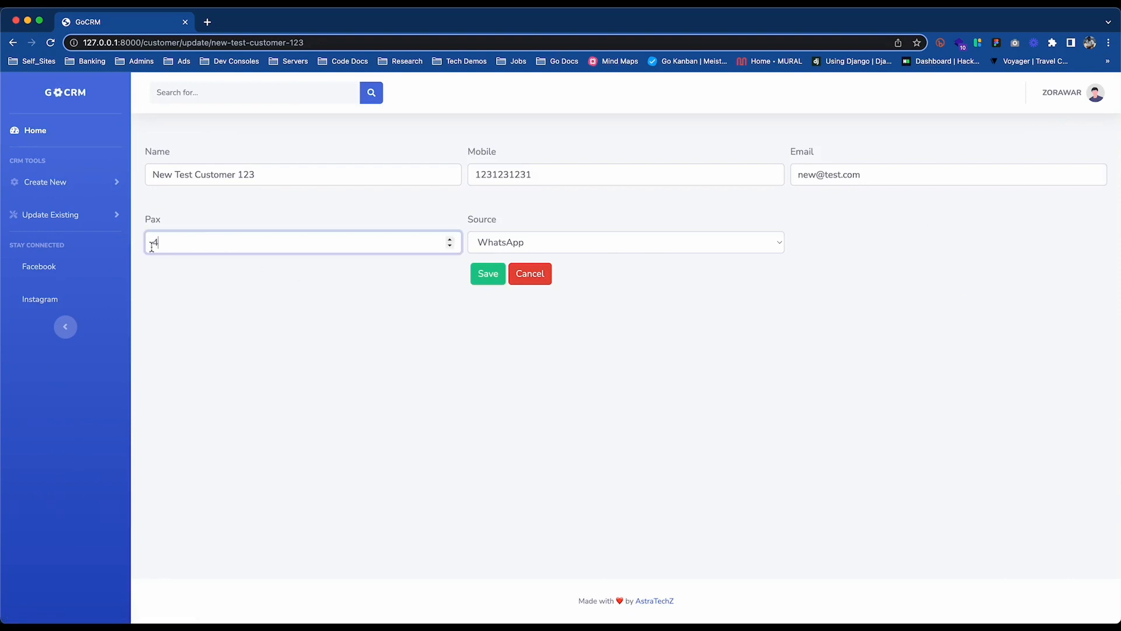
key(BackSpace)
text(2)
click(475, 278)
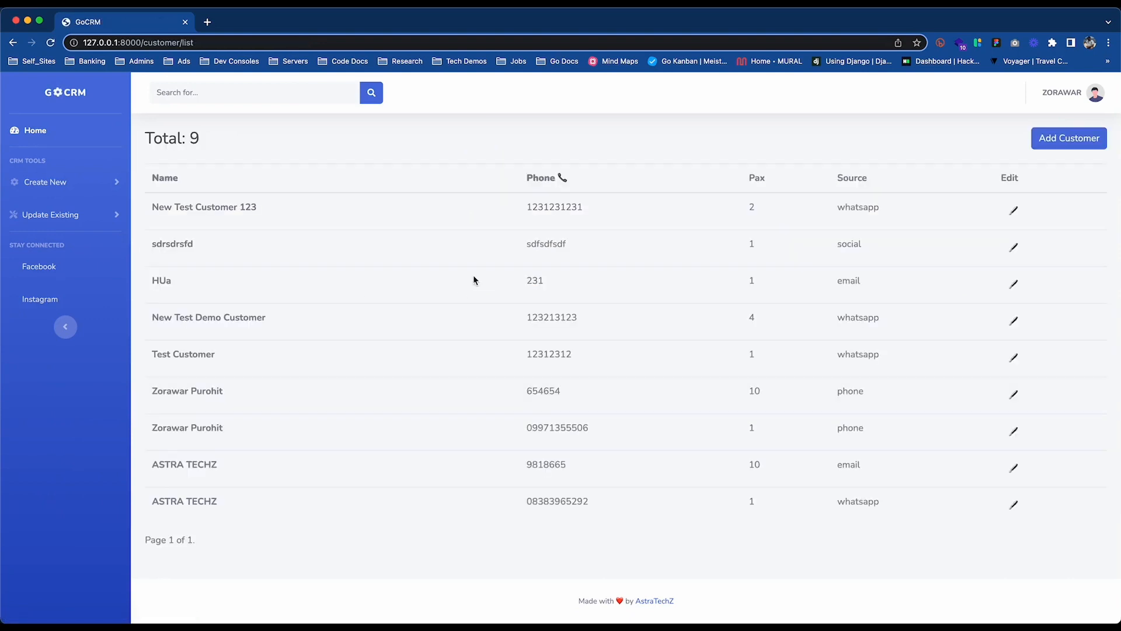
Step: Return to the trip list and check the total of the New Test Customer 123 trip
click(105, 223)
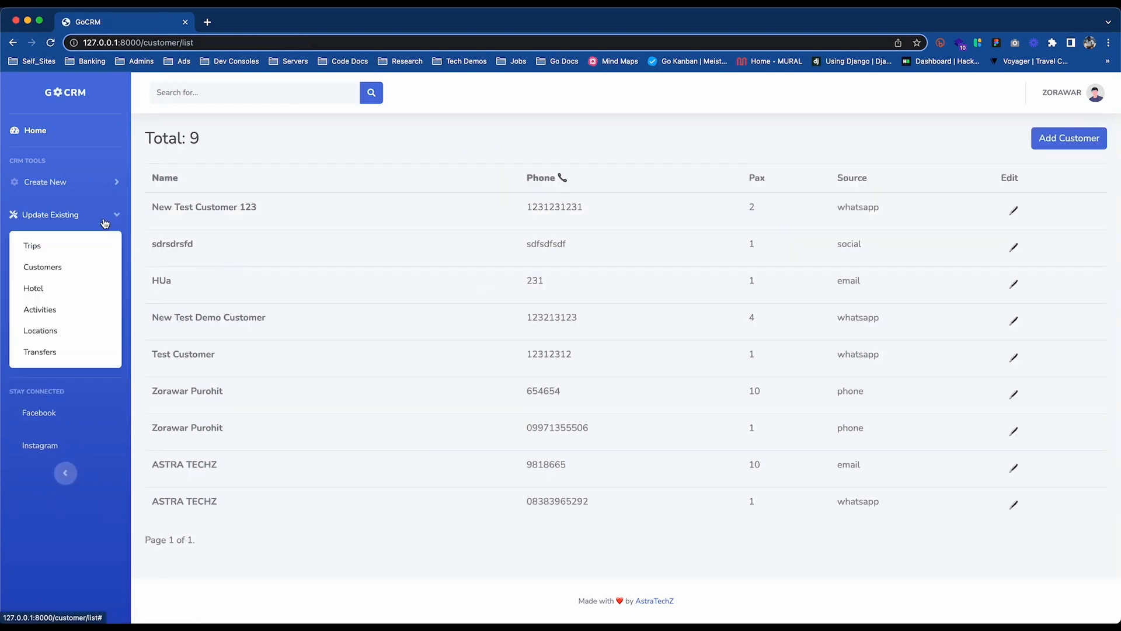
click(74, 246)
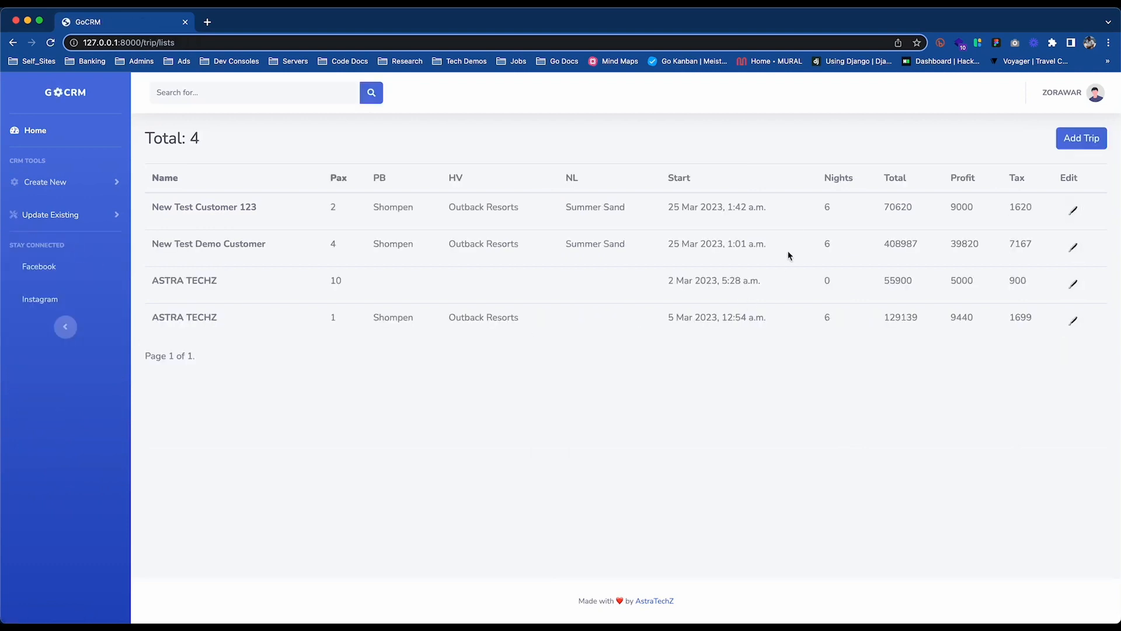
double_click(888, 214)
Step: Add the Kayaking, Neil Island activity to the New Test Customer 123 trip, save it, and highlight its total in the list
click(1074, 212)
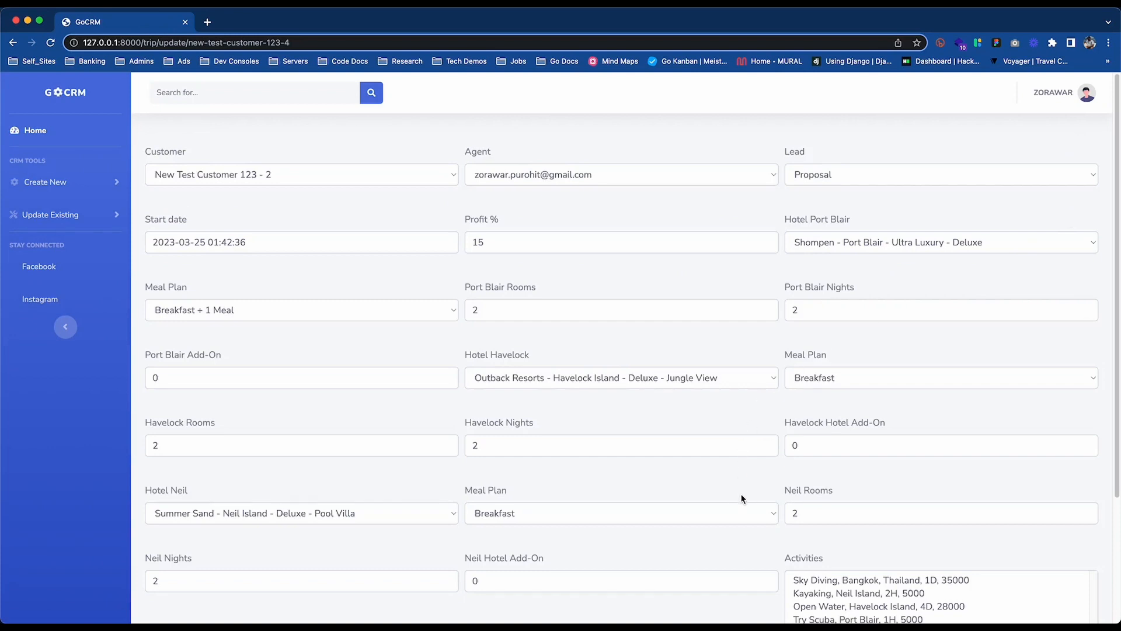
scroll(742, 498, down, 3)
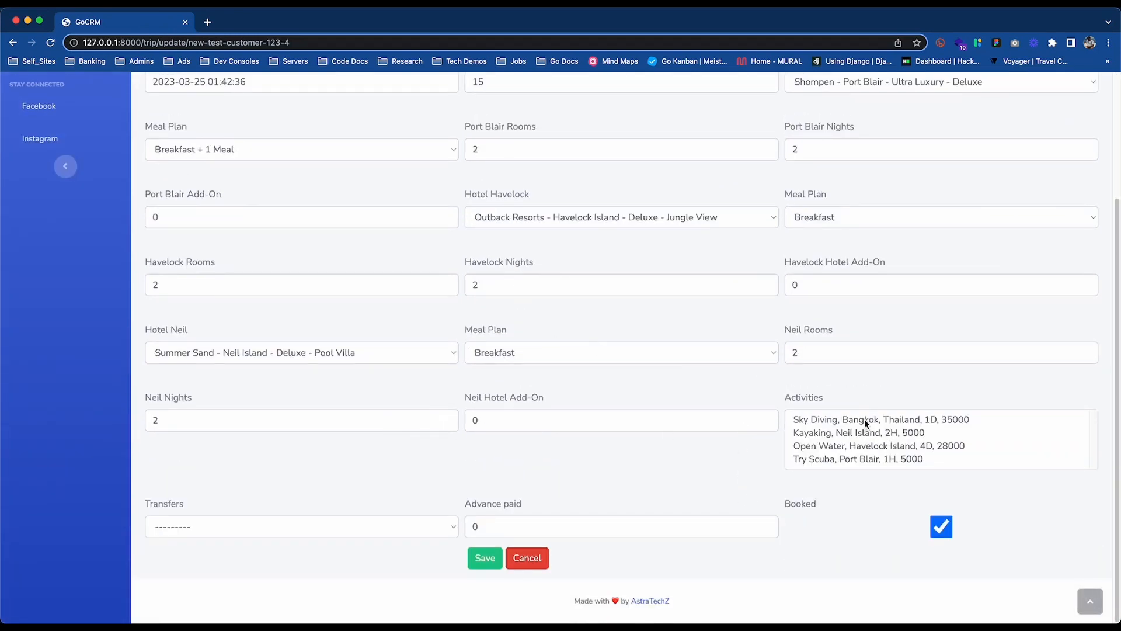
click(863, 435)
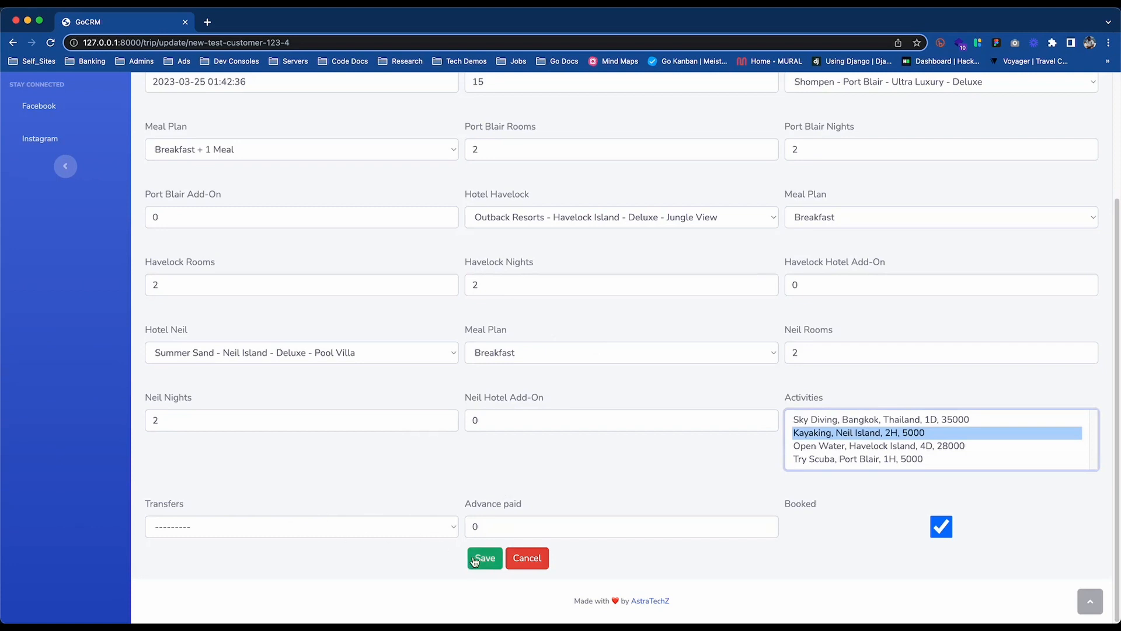
click(480, 559)
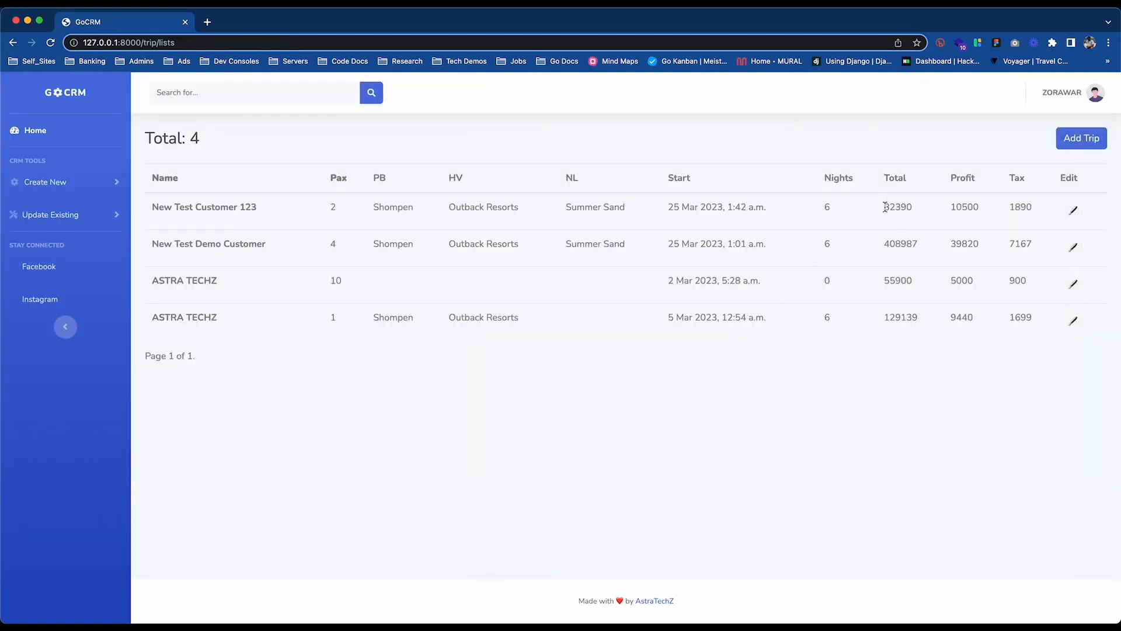
drag(884, 207, 913, 208)
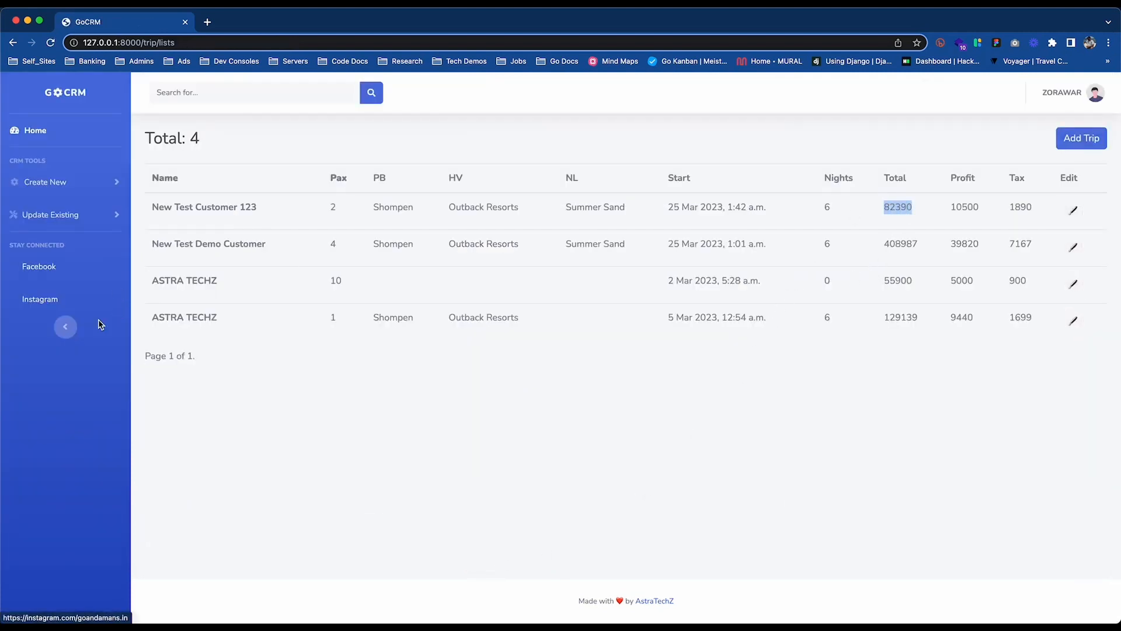
Step: Collapse the navigation sidebar and open the account menu
click(74, 326)
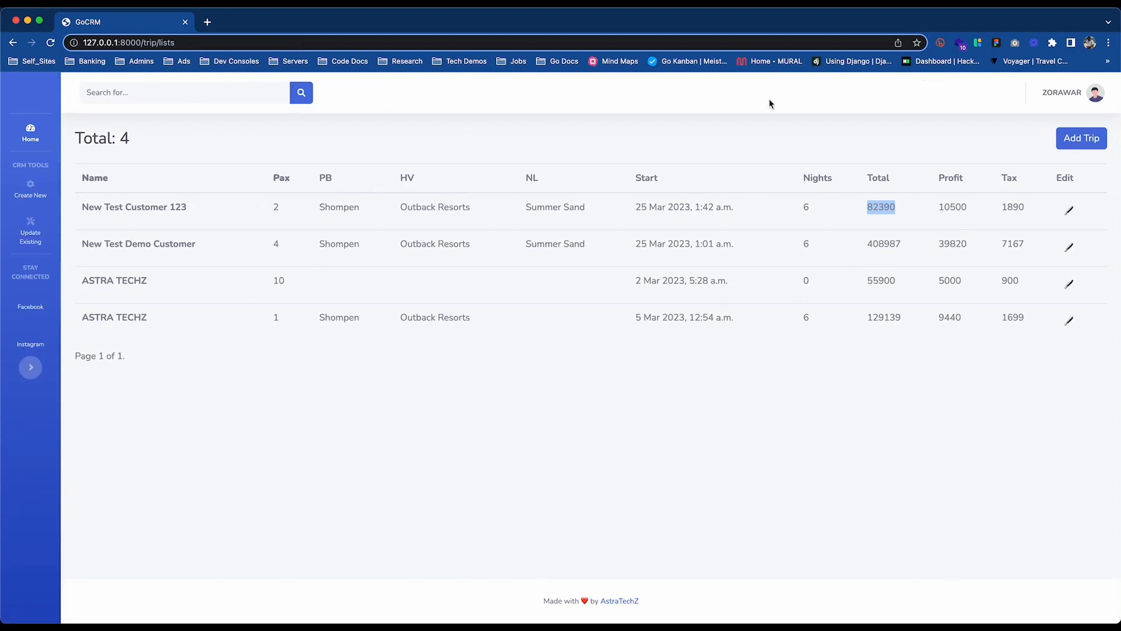
click(1075, 104)
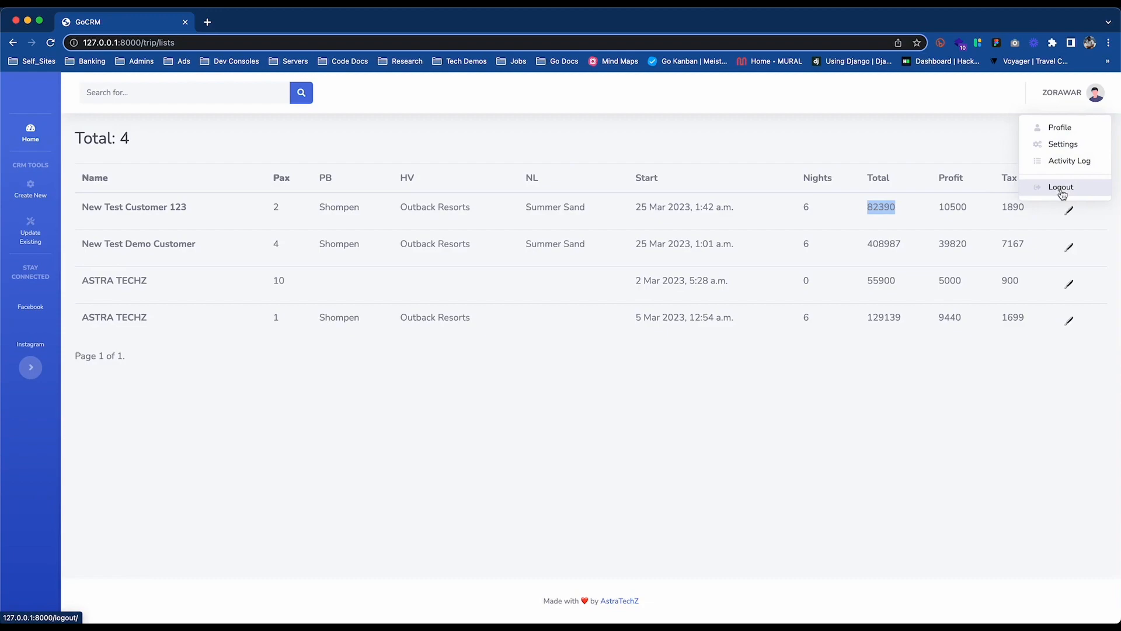